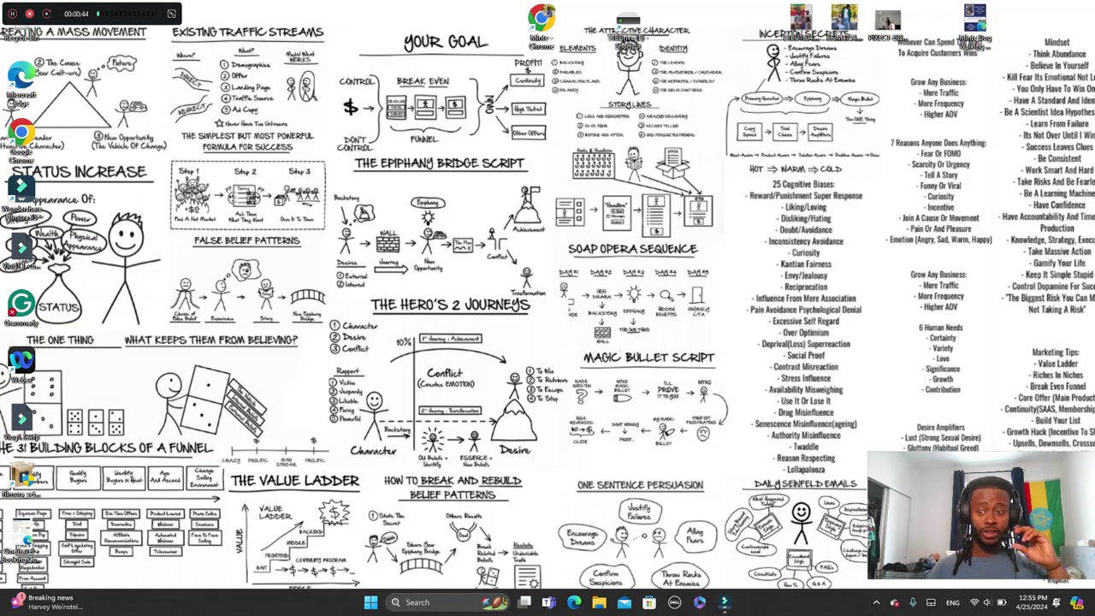
mouse_move(724, 601)
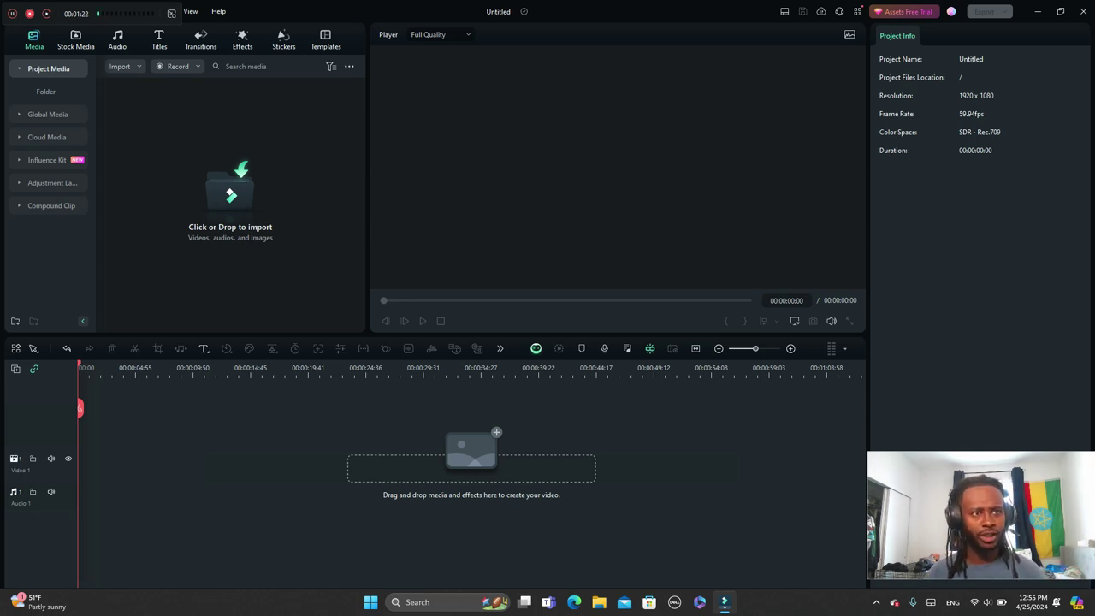
left_click_drag(103, 14, 270, 603)
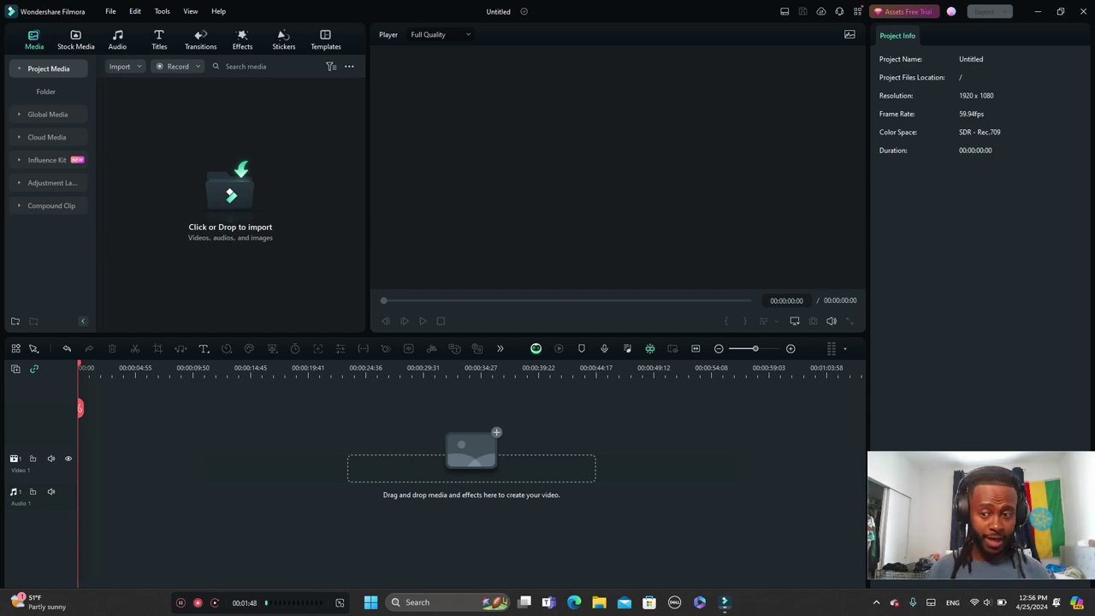
left_click(120, 66)
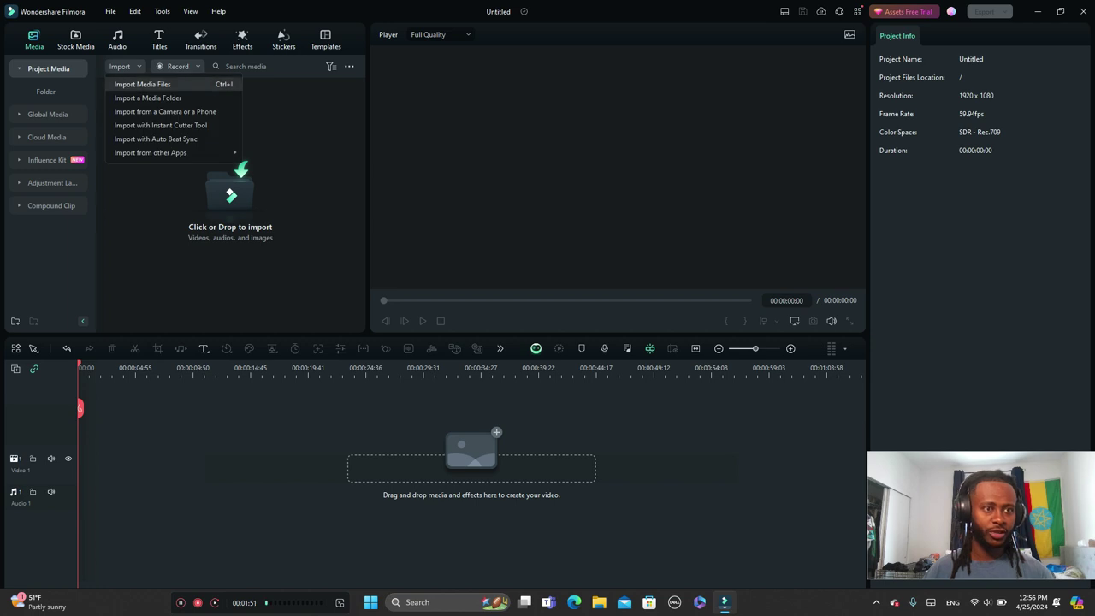
left_click(240, 70)
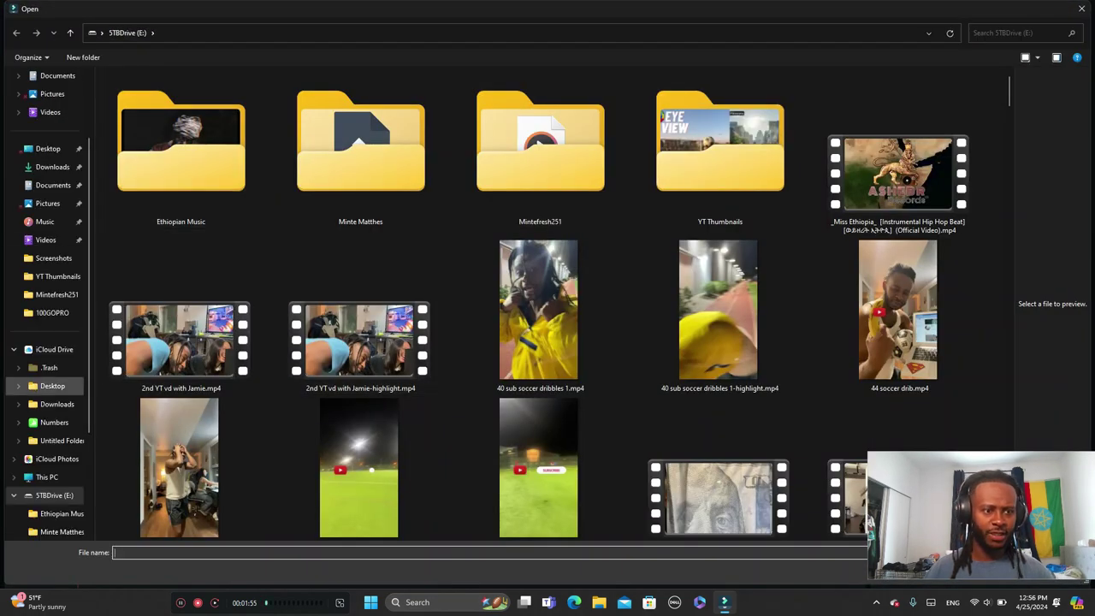
scroll(44, 385, "down", 3)
left_click(50, 440)
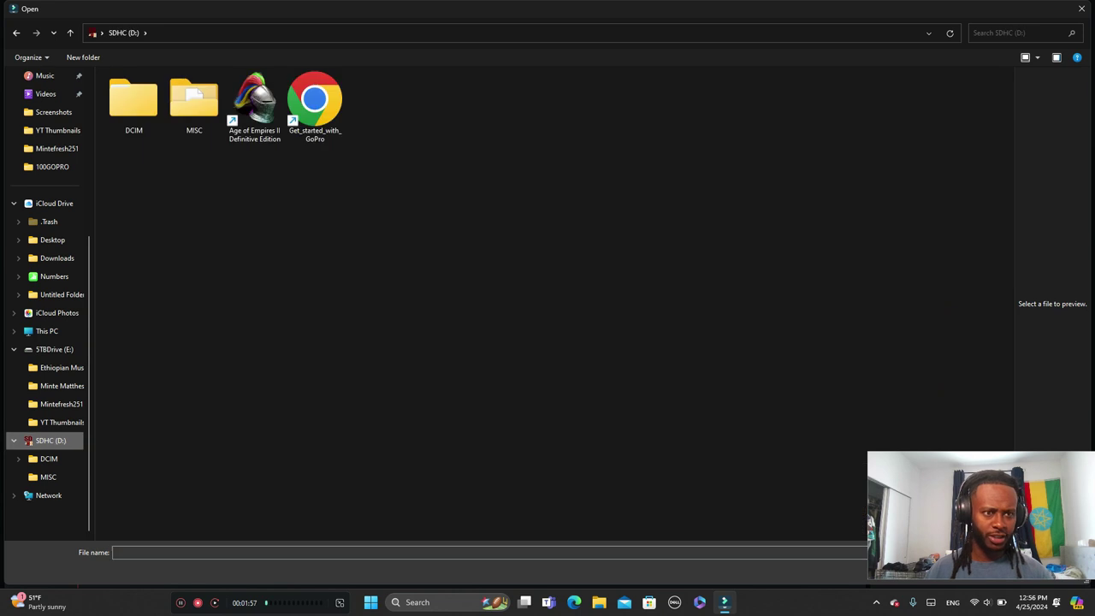
left_click(134, 103)
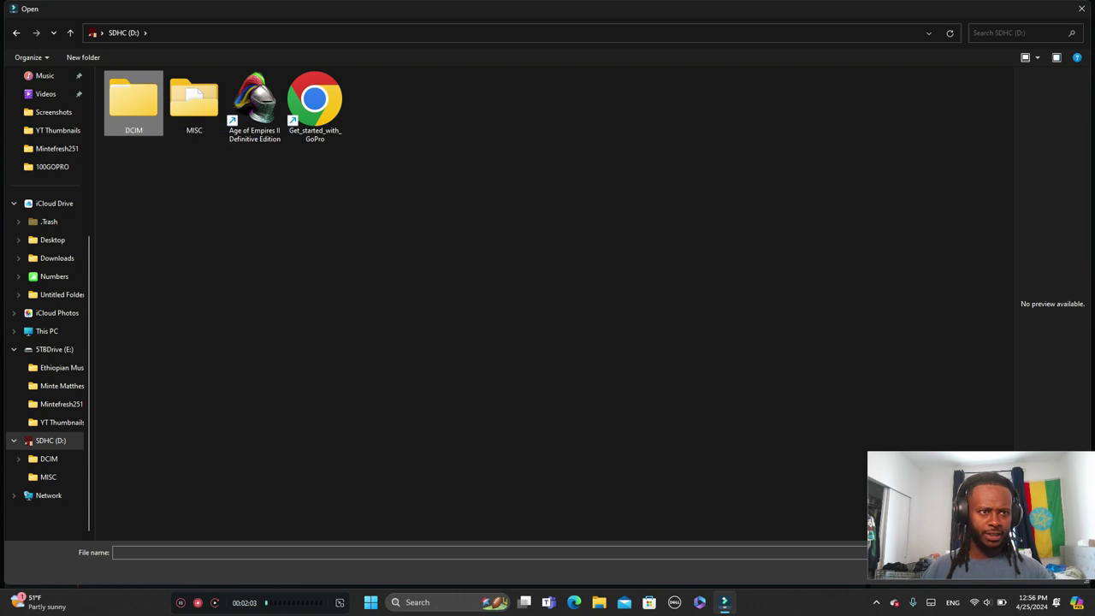
double_click(134, 102)
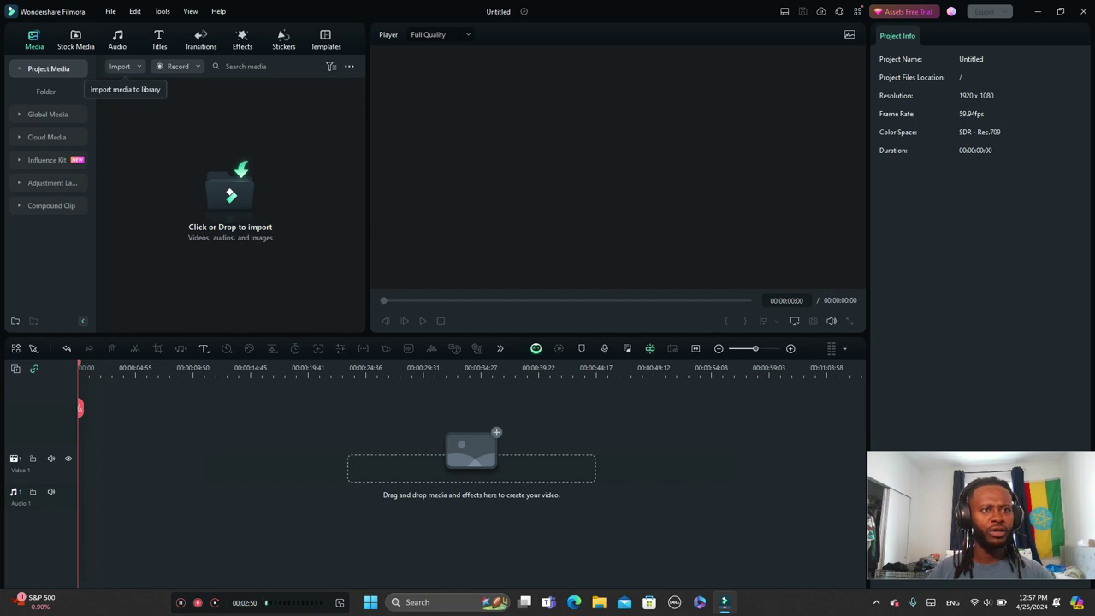
Start importing media files and browse to the DCIM > 100GOPRO folder on the SDHC (D:) card.
left_click(120, 66)
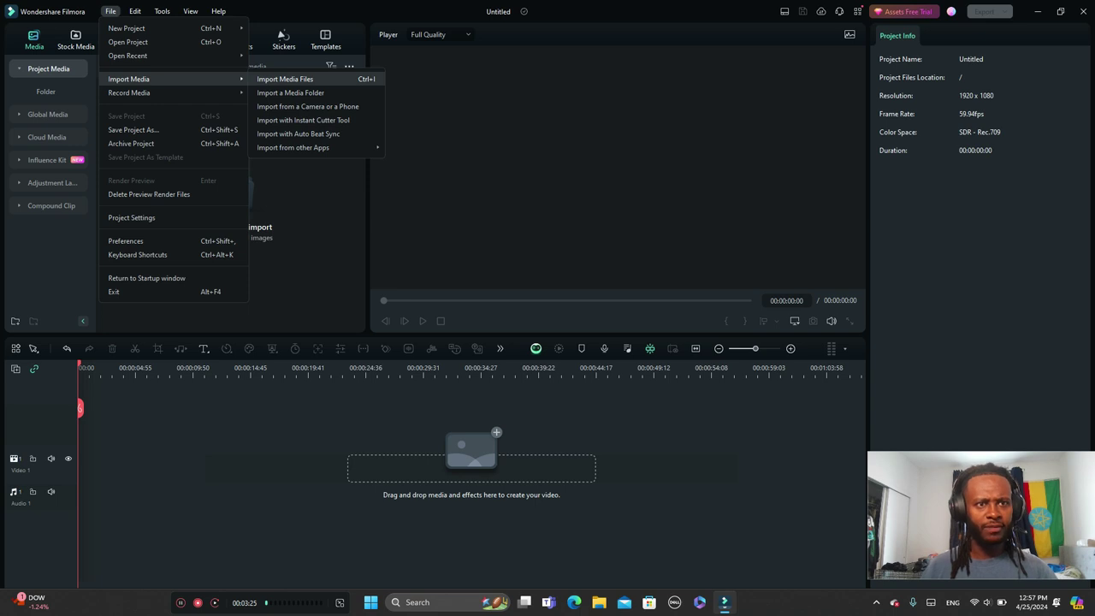
left_click(284, 79)
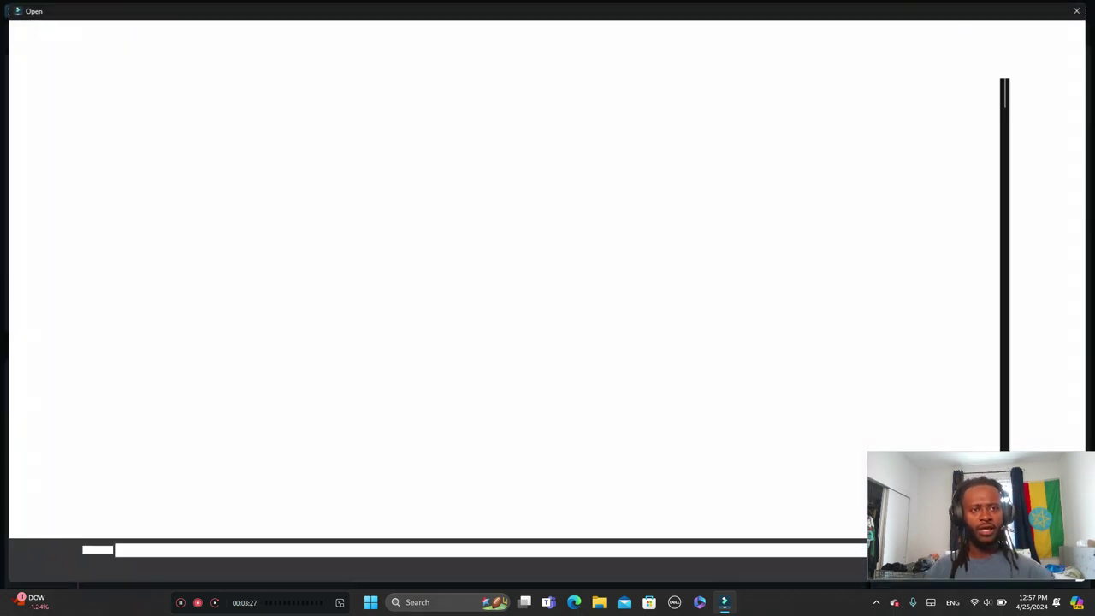
scroll(47, 359, "up", 3)
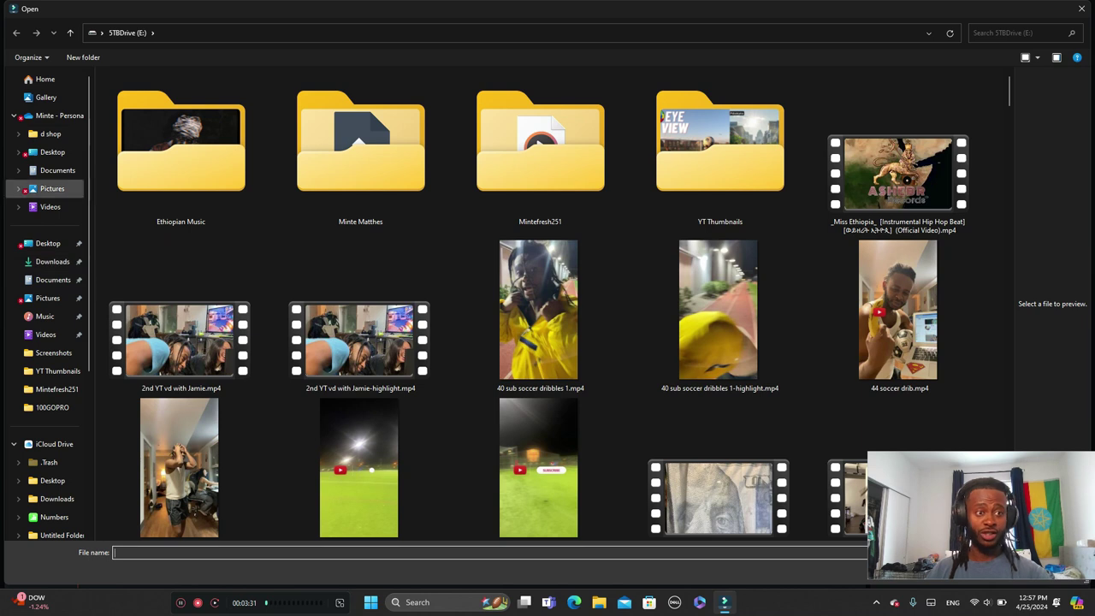
scroll(52, 444, "down", 5)
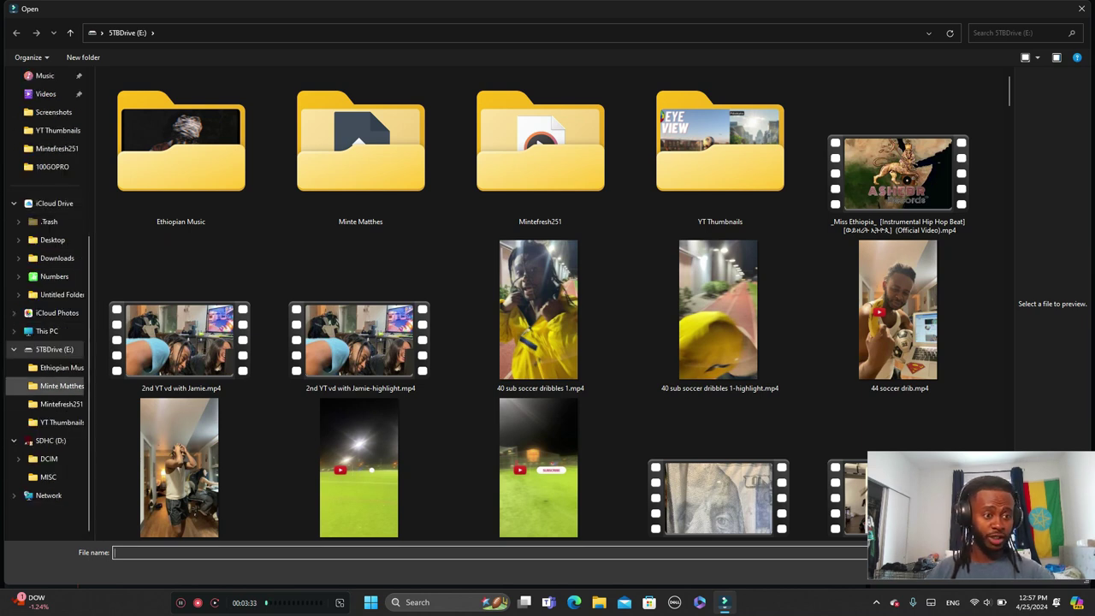
left_click(50, 440)
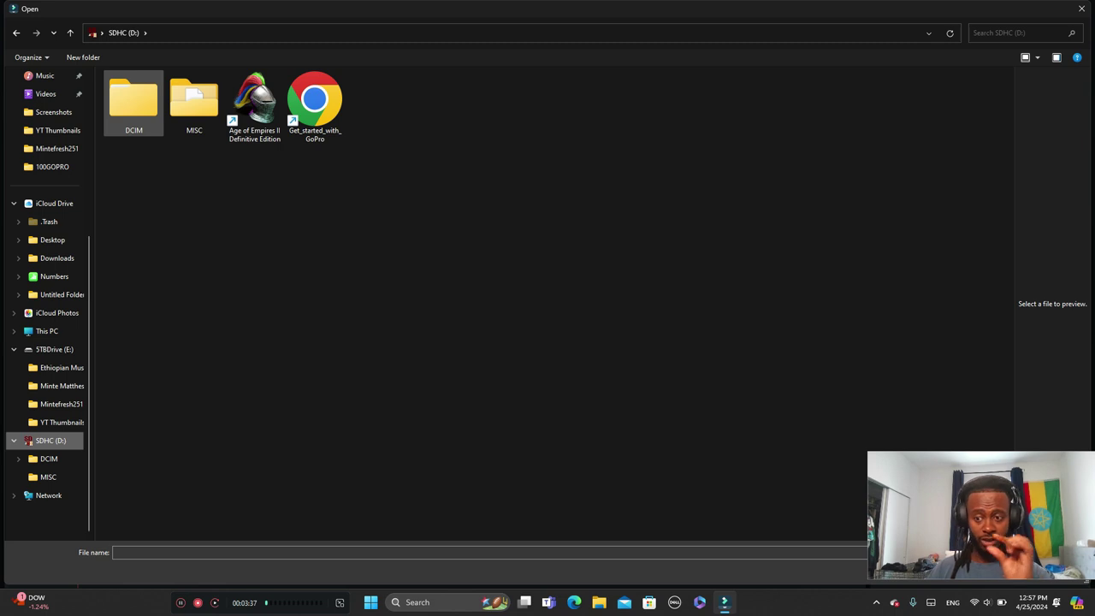
double_click(134, 101)
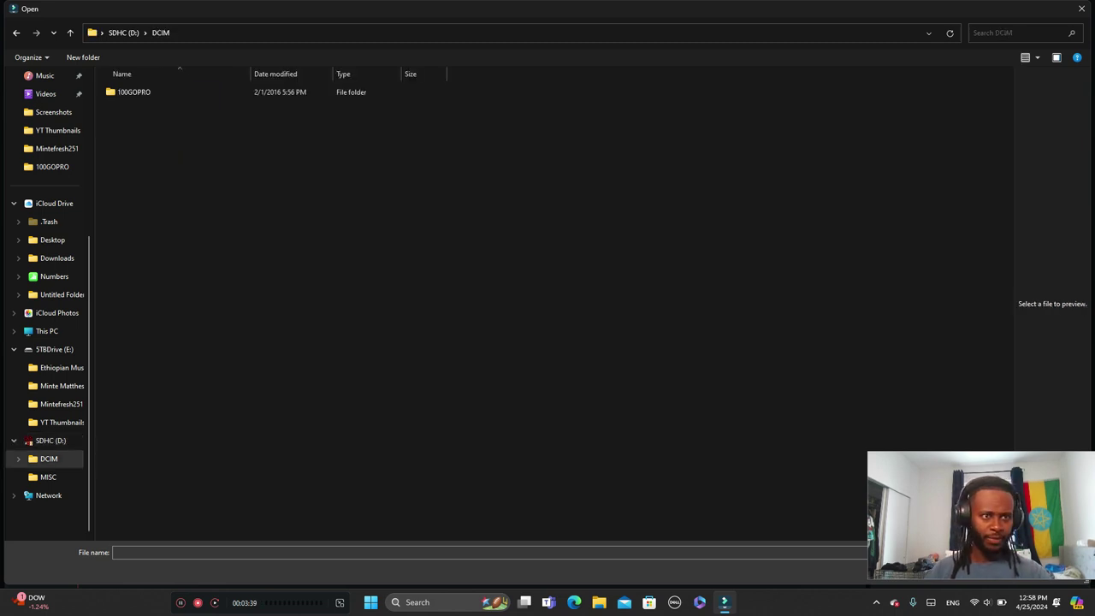
double_click(265, 92)
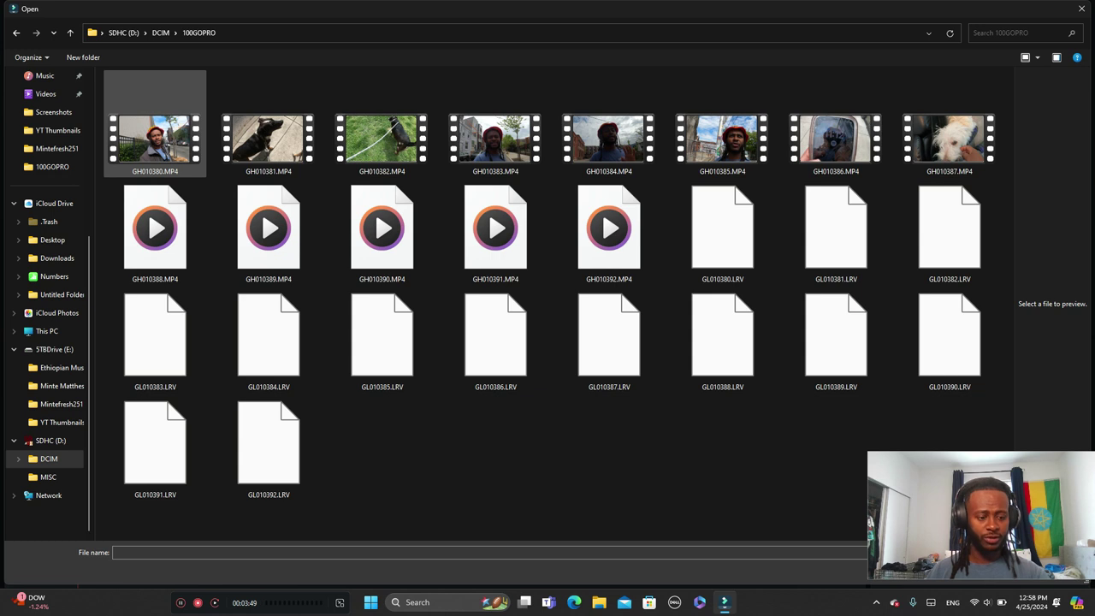
Import GH010380.MP4, GH010381.MP4 and GH010382.MP4 into the project media and agree to create proxy files.
left_click(155, 137)
left_click(268, 137, "ctrl")
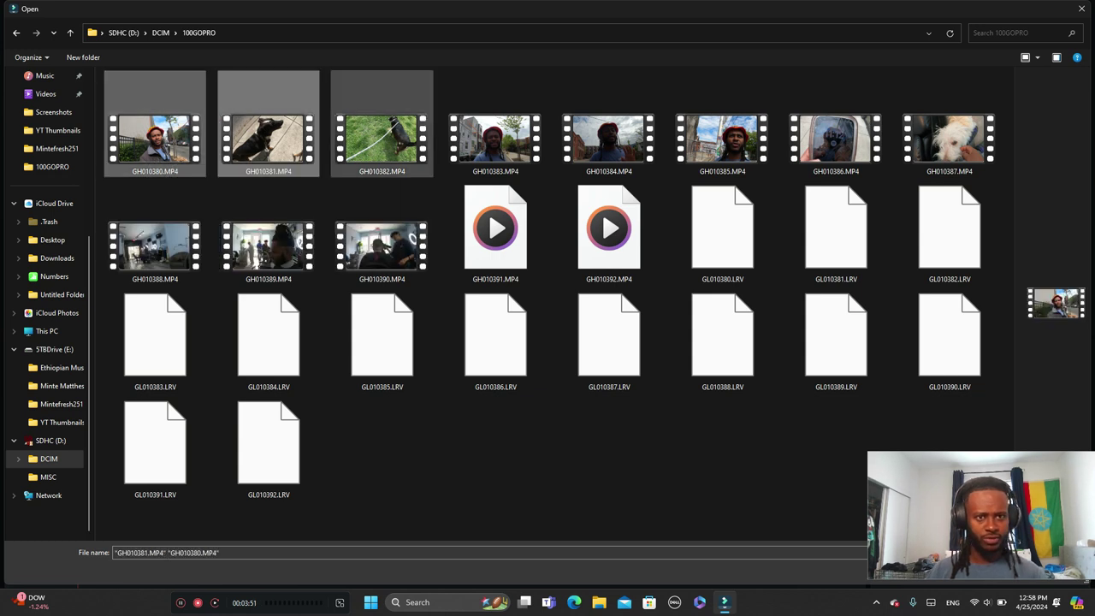
left_click(381, 137, "ctrl")
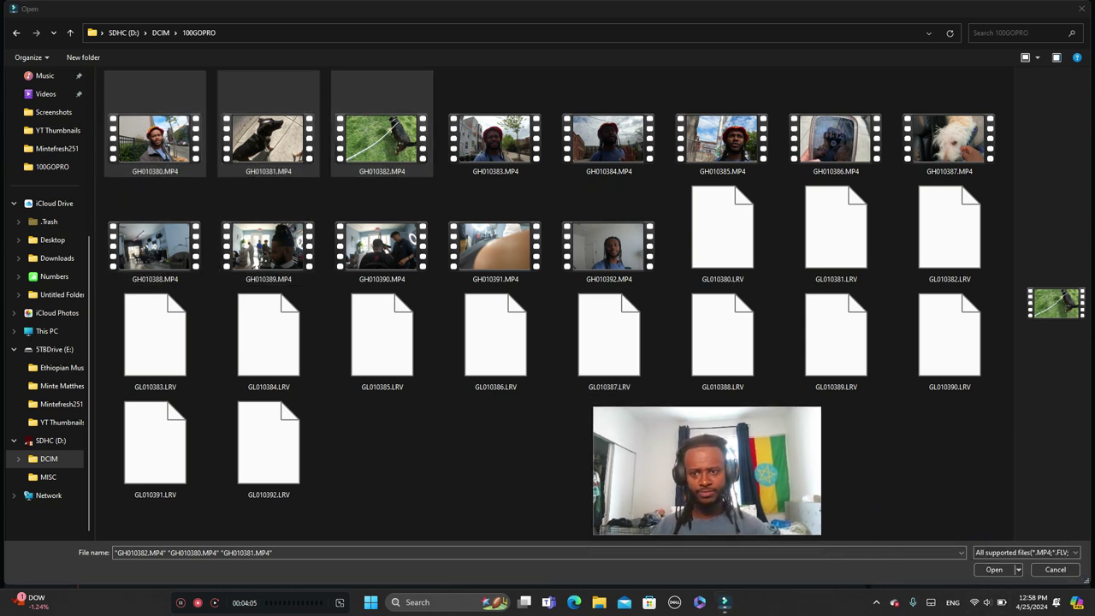
key("Return")
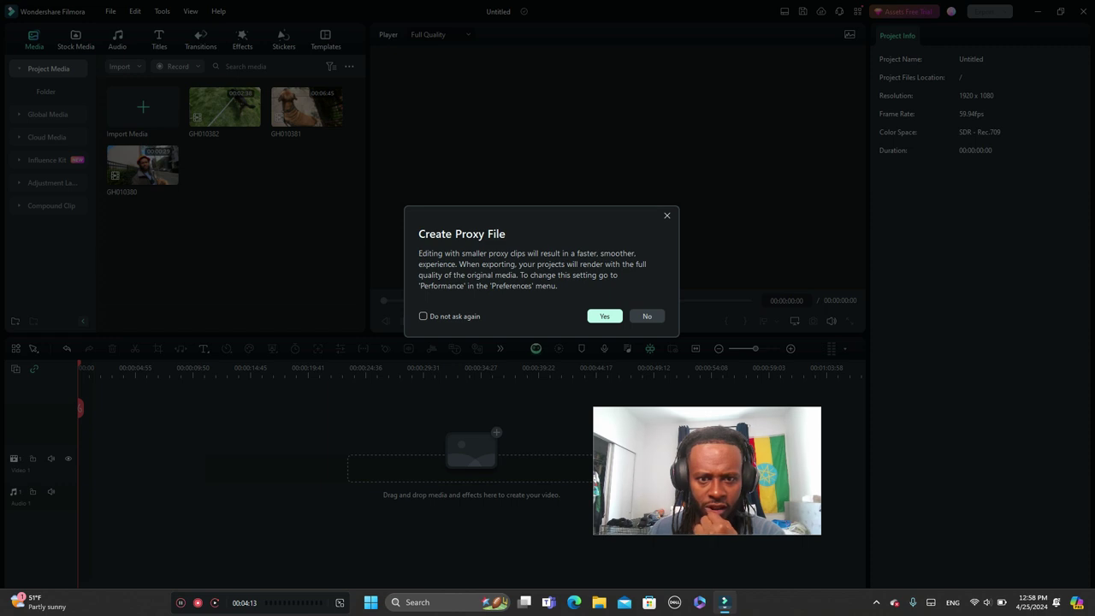
left_click(604, 316)
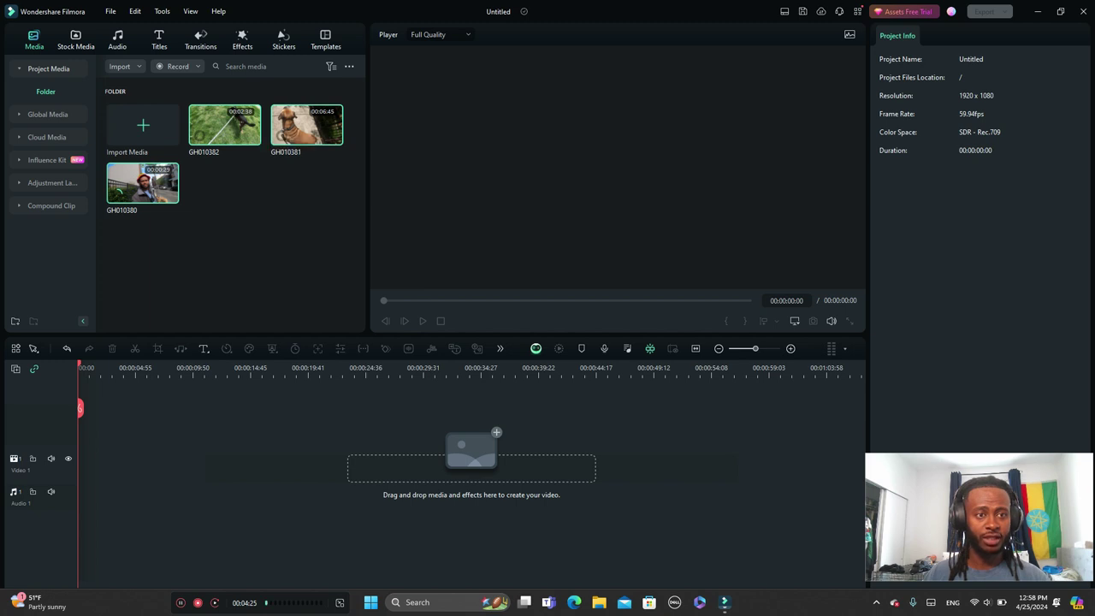
Preview the imported clips GH010382 and GH010381 in the player.
left_click(252, 136)
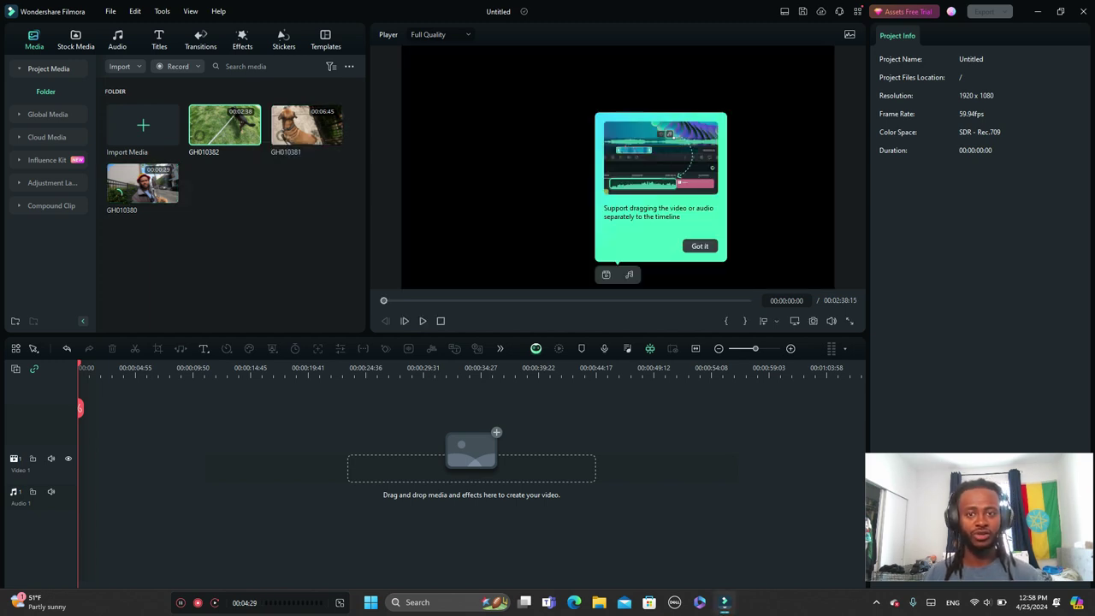
key("space")
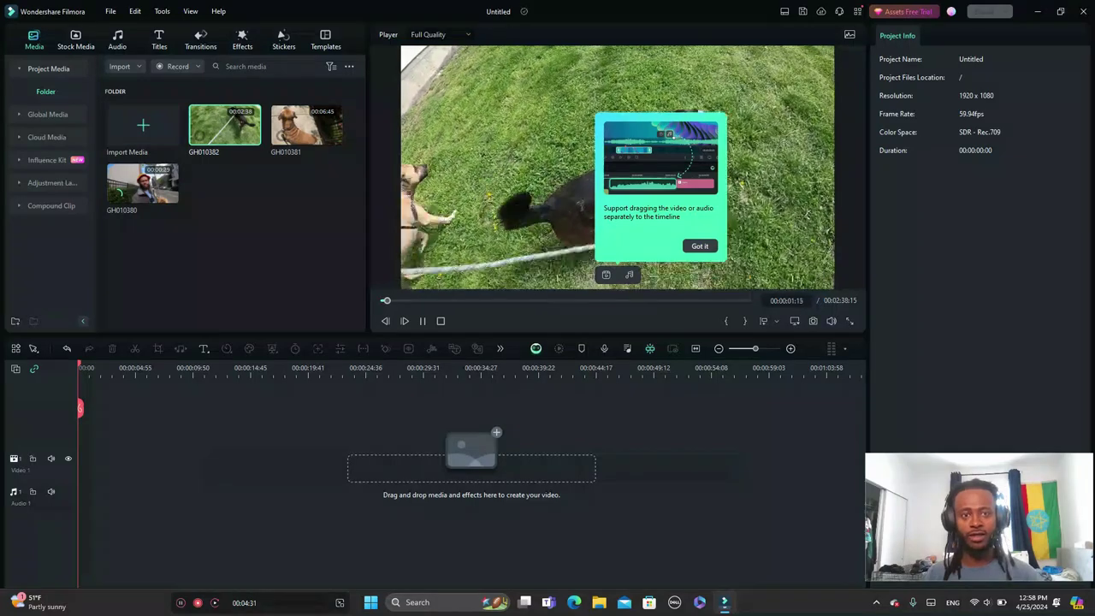
key("space")
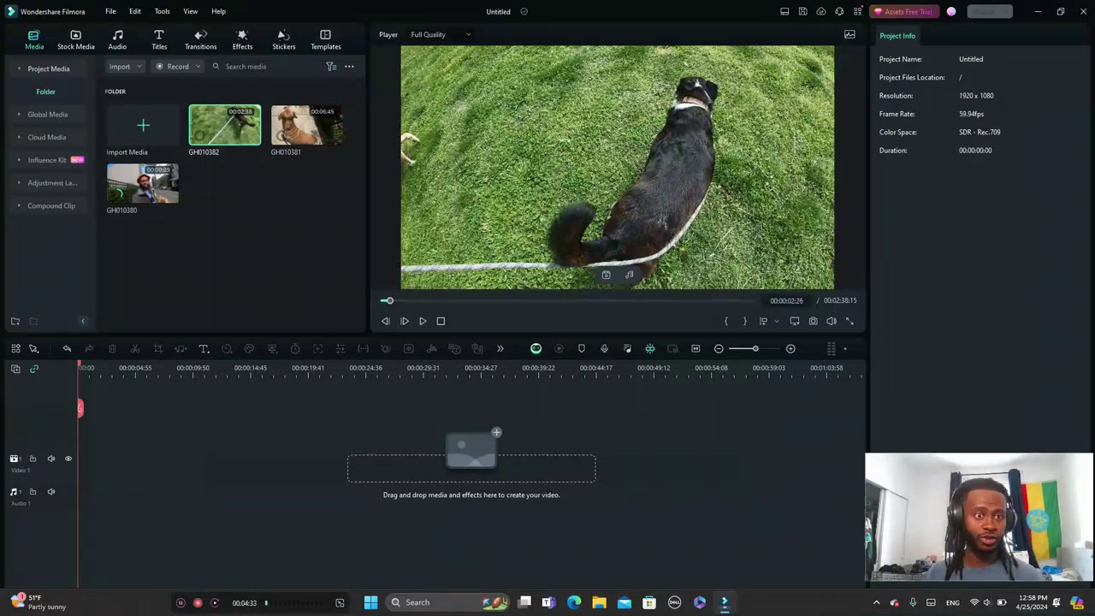
left_click(335, 135)
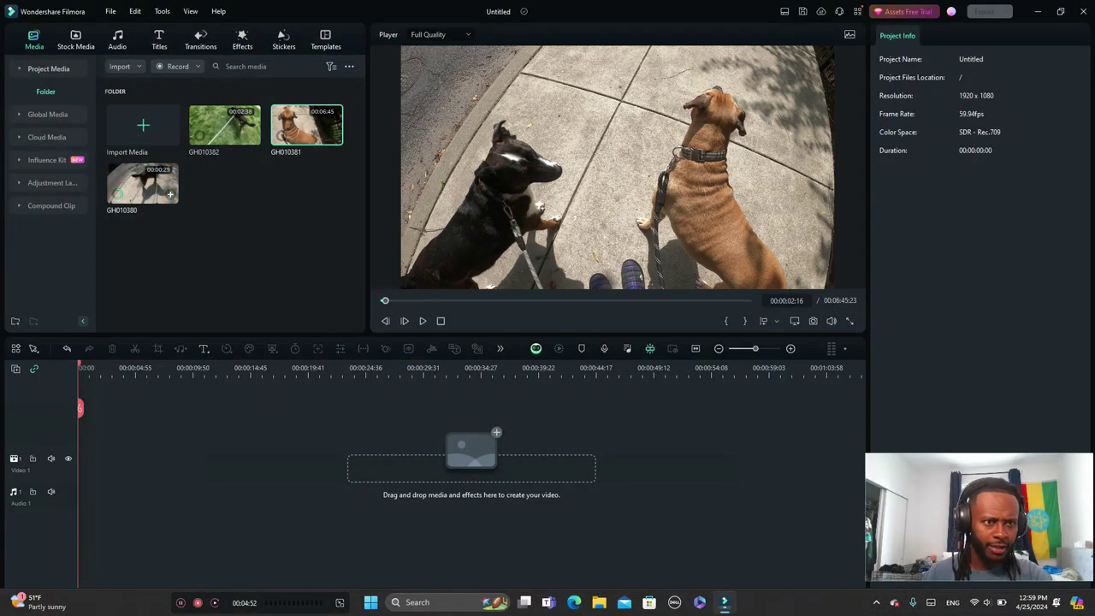
Add GH010380 to the timeline, match the project settings to the media (3840 x 2160, 29.97fps), and play part of the clip.
left_click(171, 195)
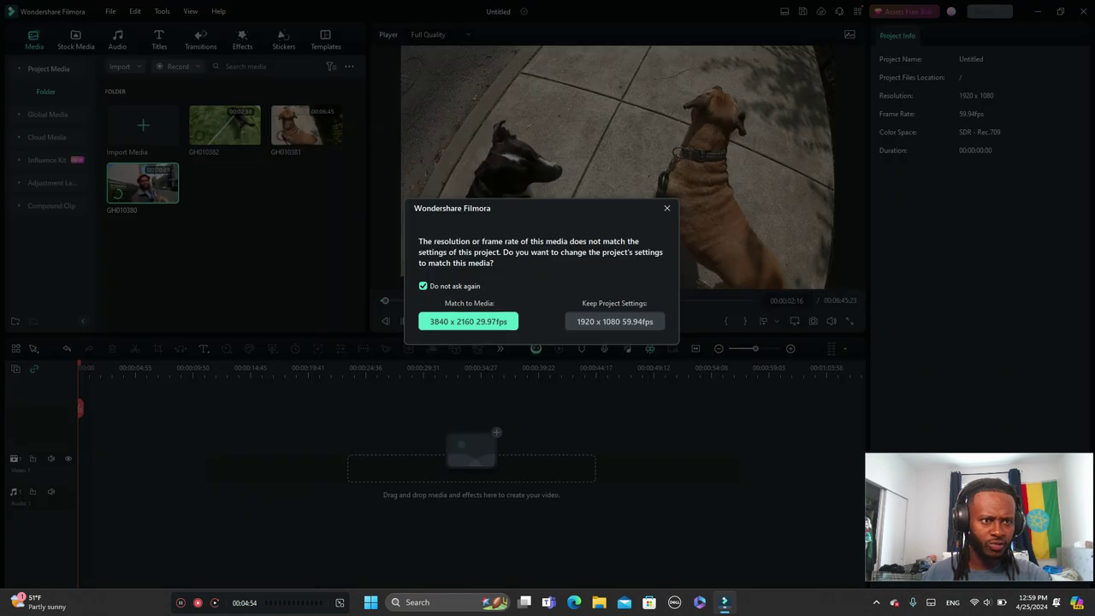
left_click(468, 322)
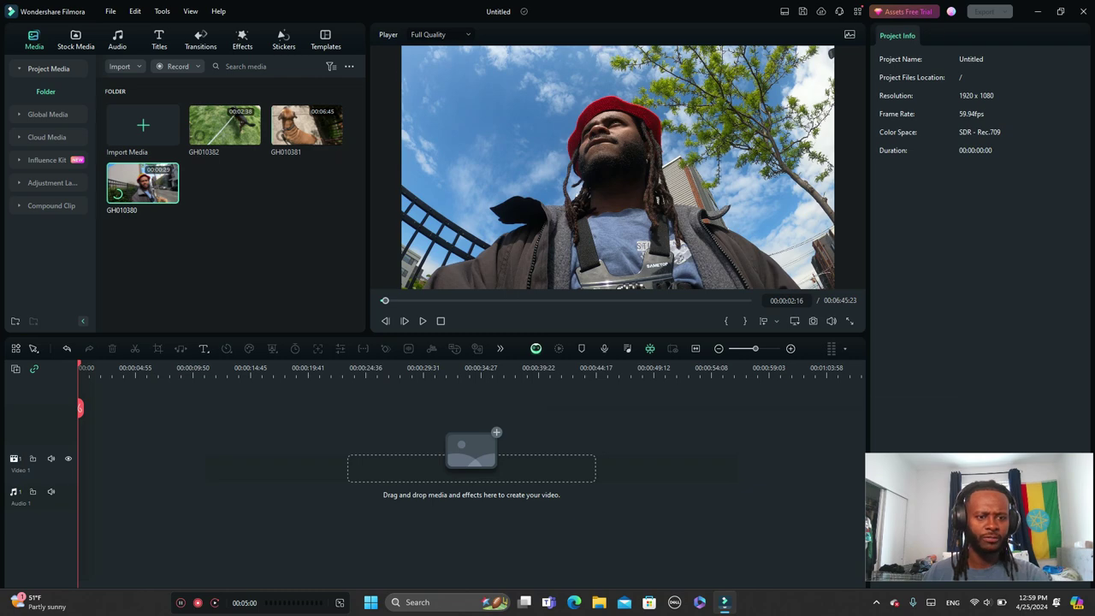
left_click_drag(434, 368, 125, 368)
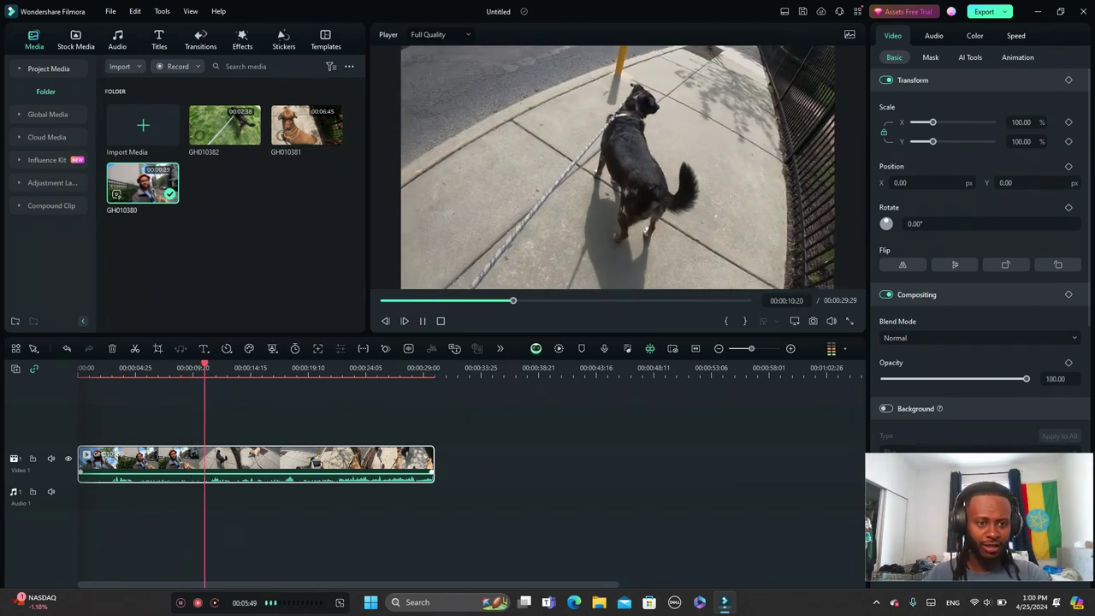
key("space")
Delete the GH010380 clip from the timeline and add GH010381 in its place.
left_click(112, 348)
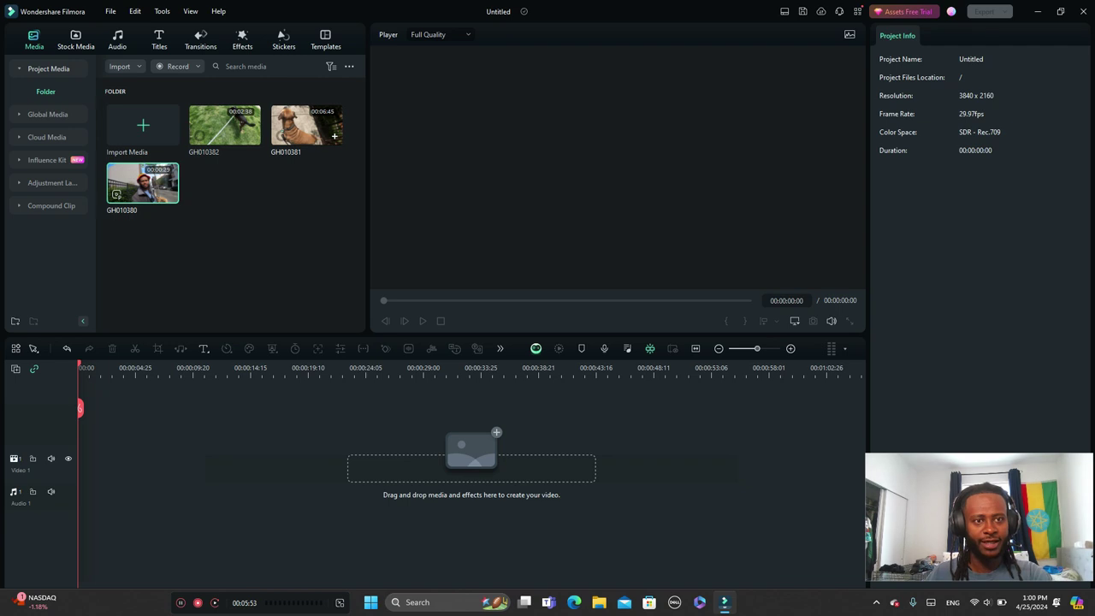
left_click(333, 135)
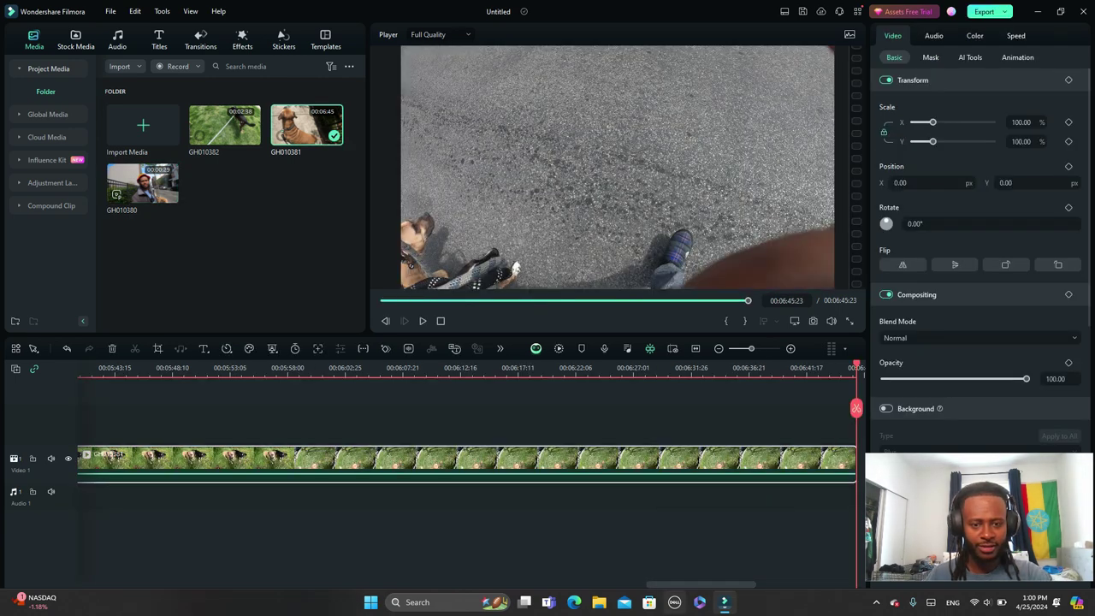
Review the GH010381 clip from its start, replaying the passage with the two sitting dogs around 00:00:25 to 00:00:32.
left_click_drag(701, 584, 132, 584)
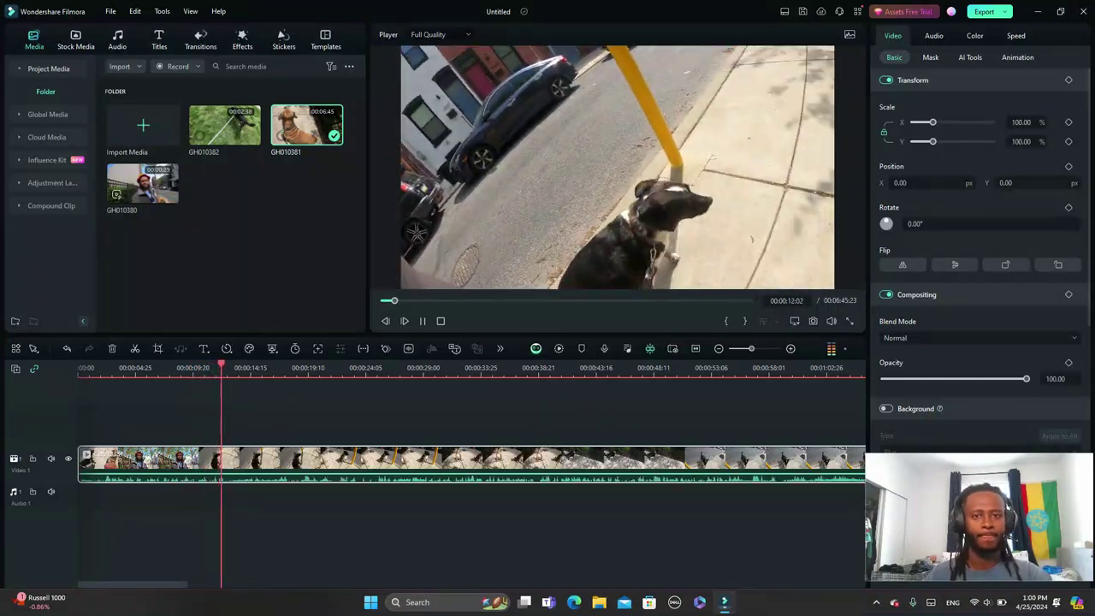
key("space")
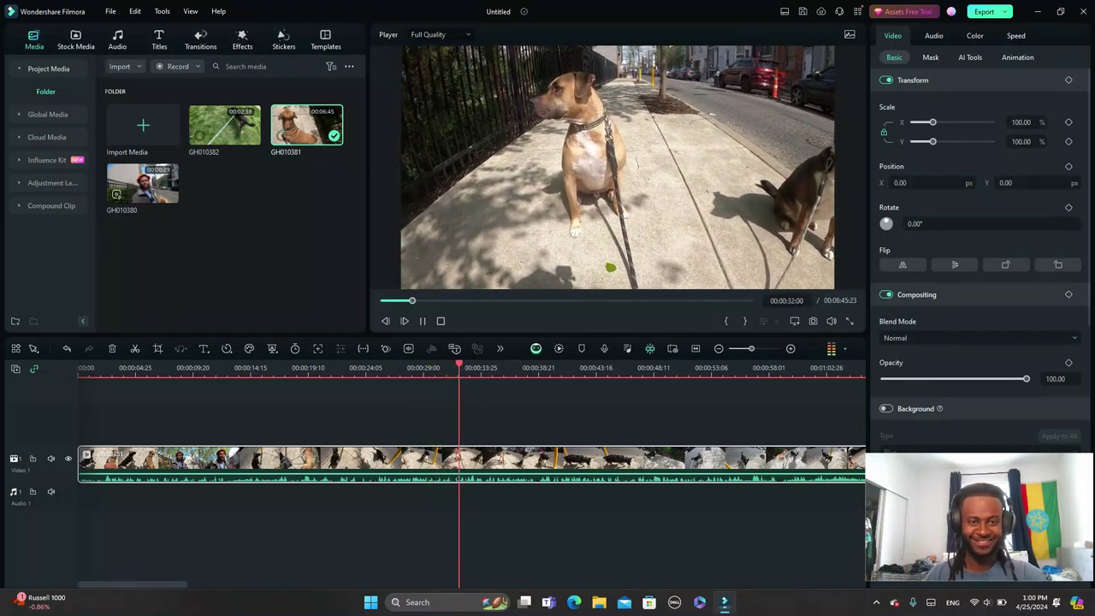
left_click(426, 368)
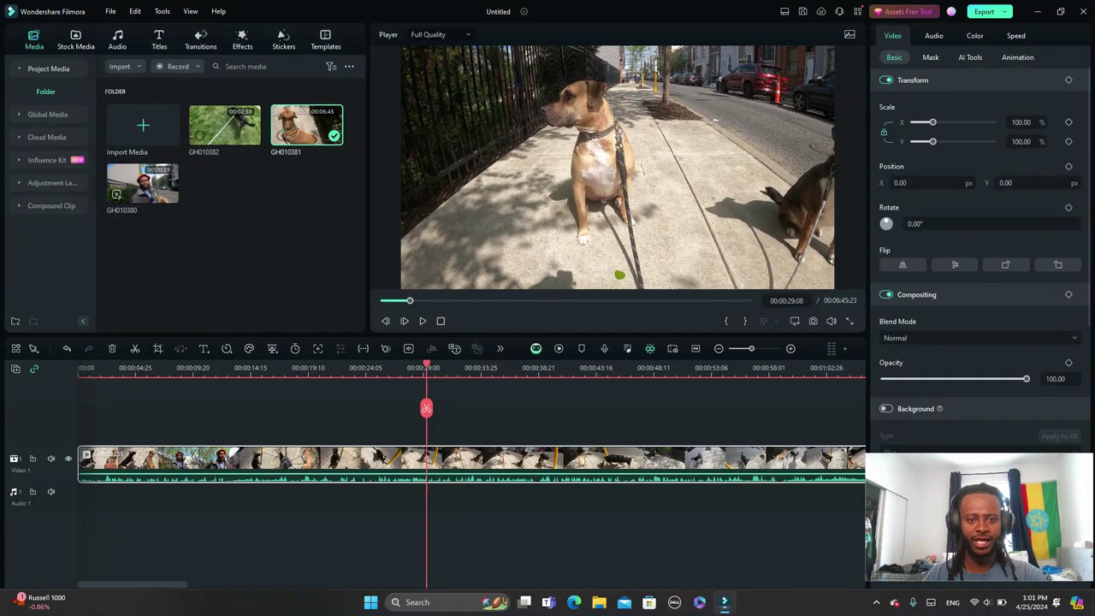
left_click(417, 368)
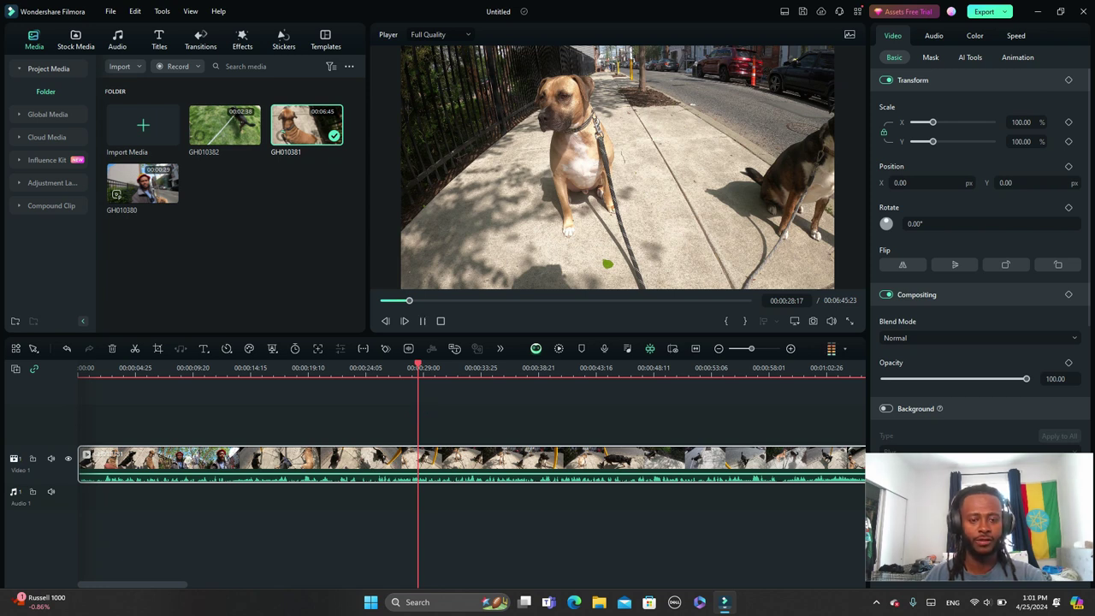
key("space")
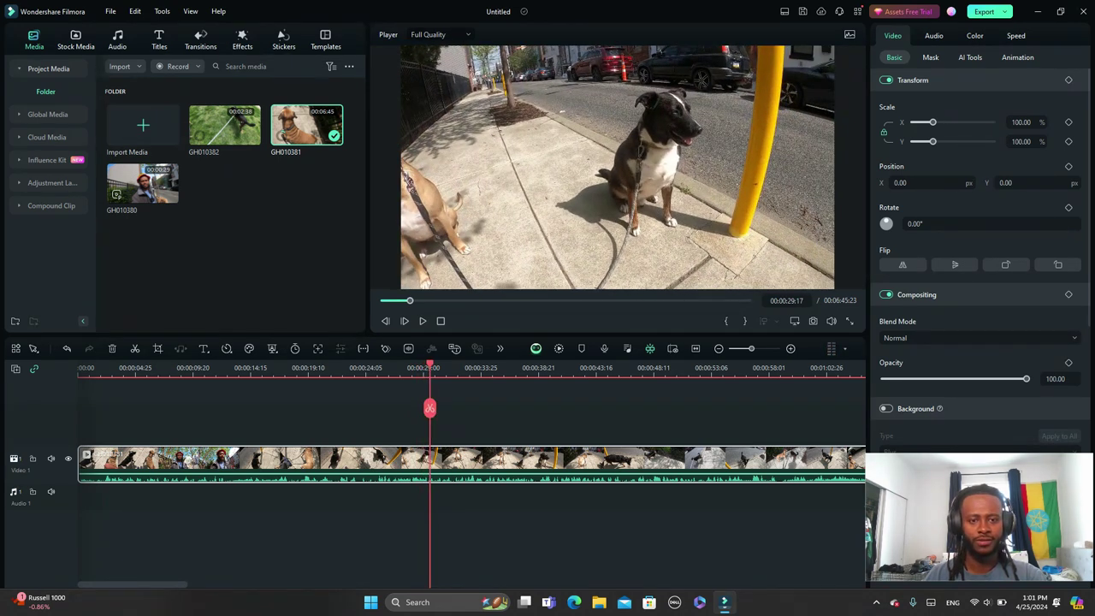
key("space")
key("space")
left_click(393, 368)
key("space")
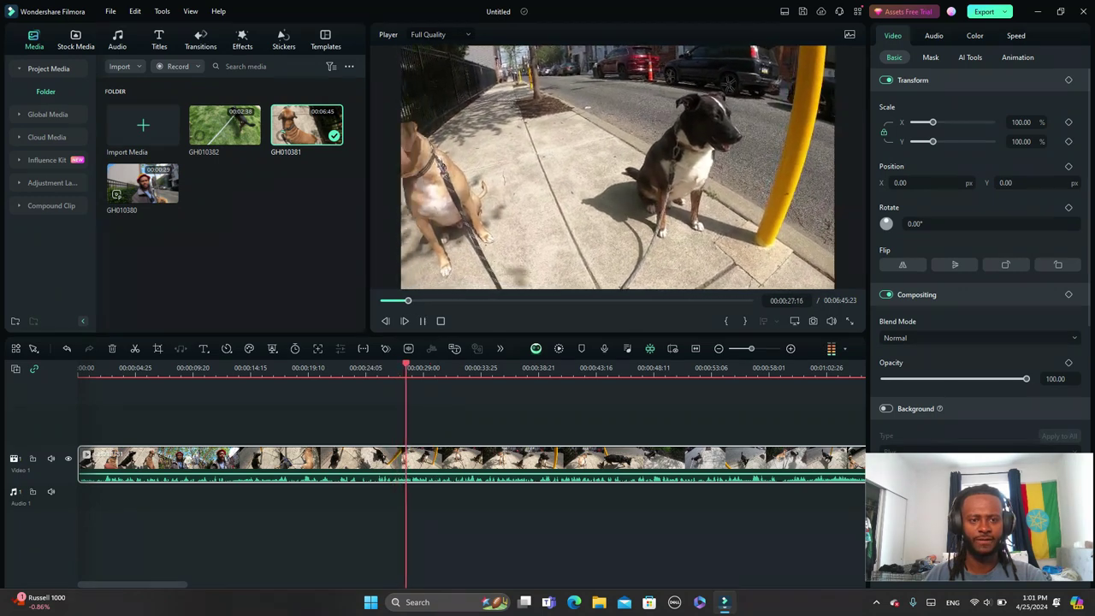
left_click(359, 368)
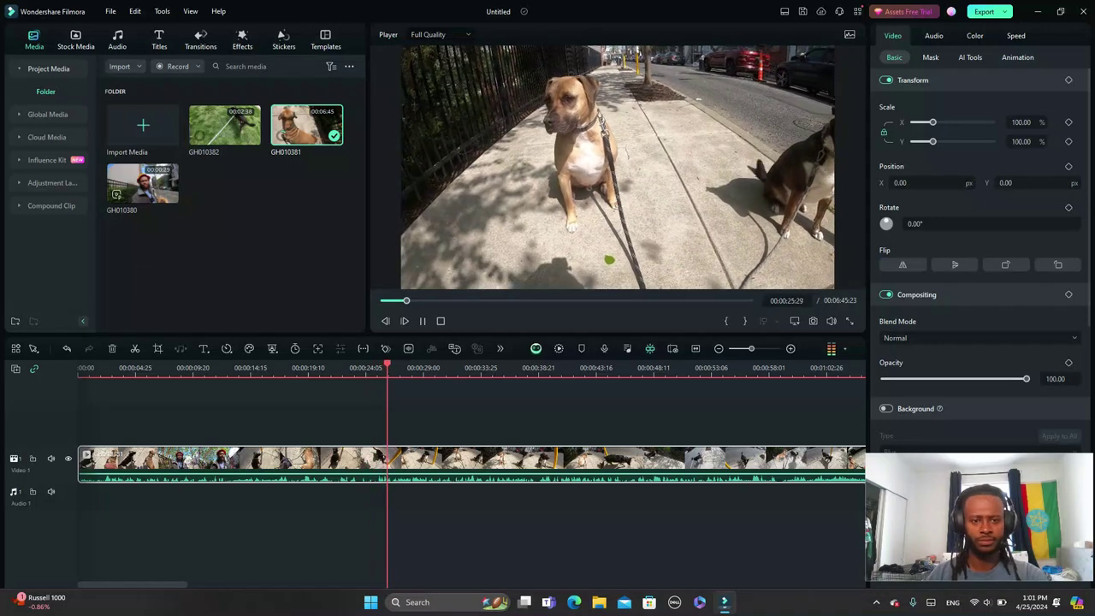
key("space")
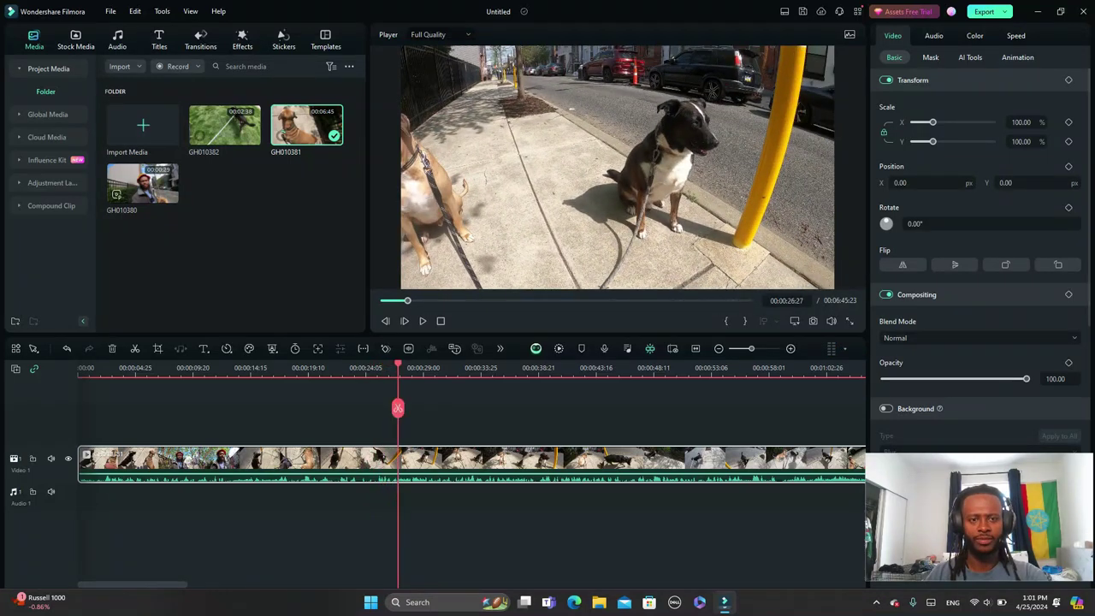
Replay the sitting-dogs passage from about 00:00:25 and split the GH010381 clip at 00:00:26:11.
left_click_drag(398, 408, 380, 408)
left_click_drag(751, 348, 770, 348)
key("space")
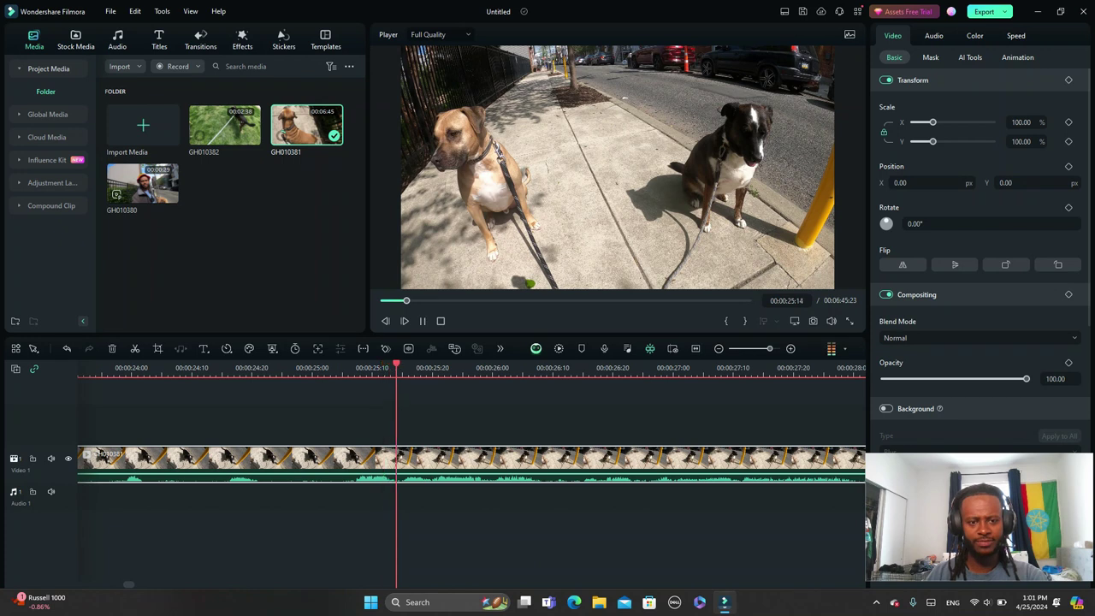
key("space")
key("space")
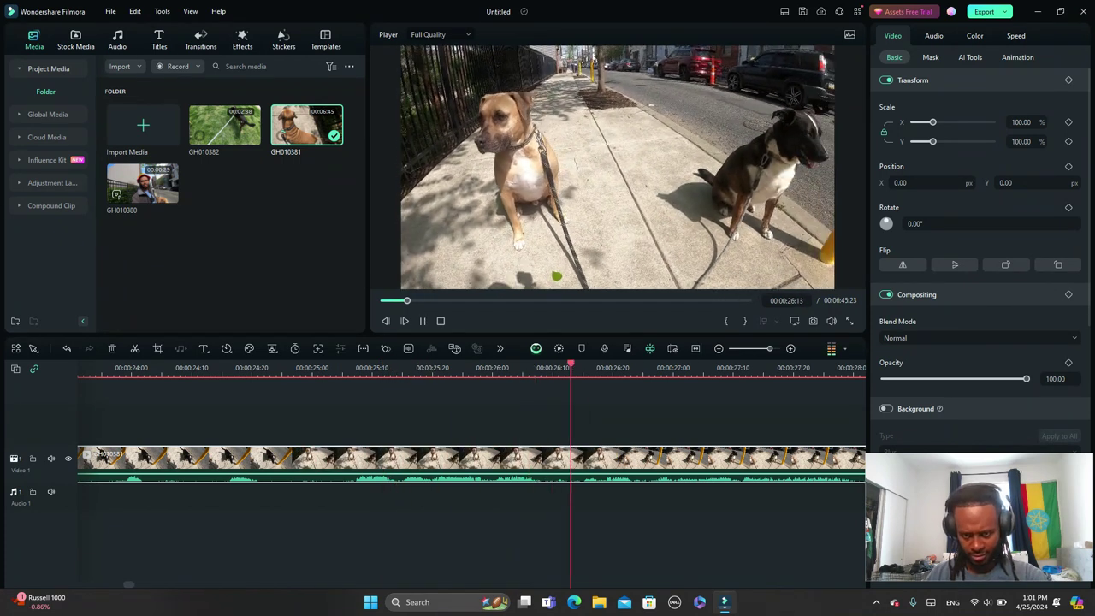
key("Left")
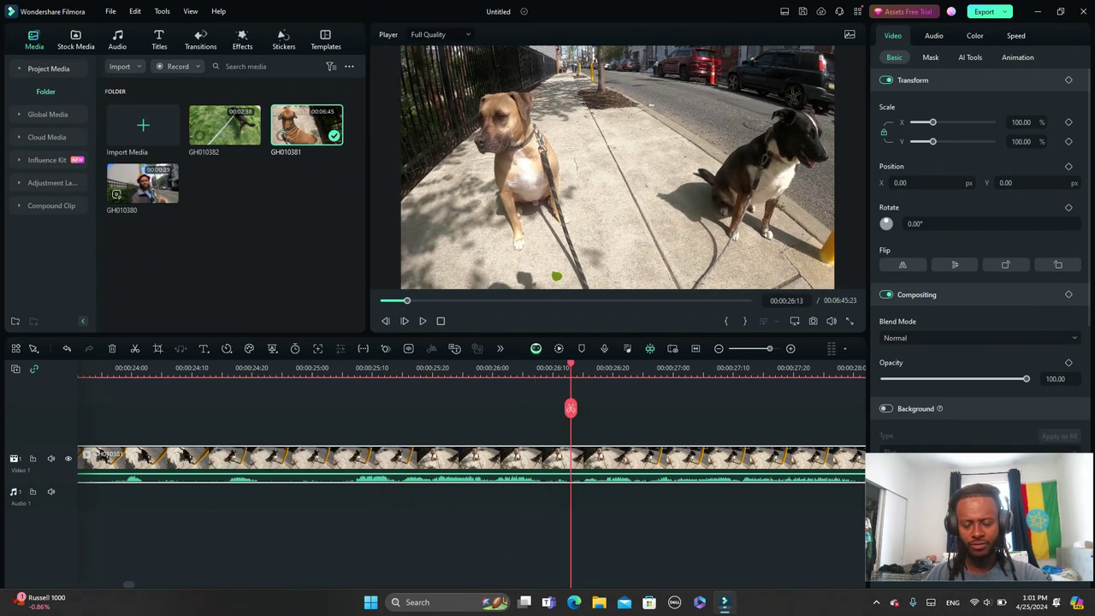
key("Left")
key("Left")
key("ctrl+b")
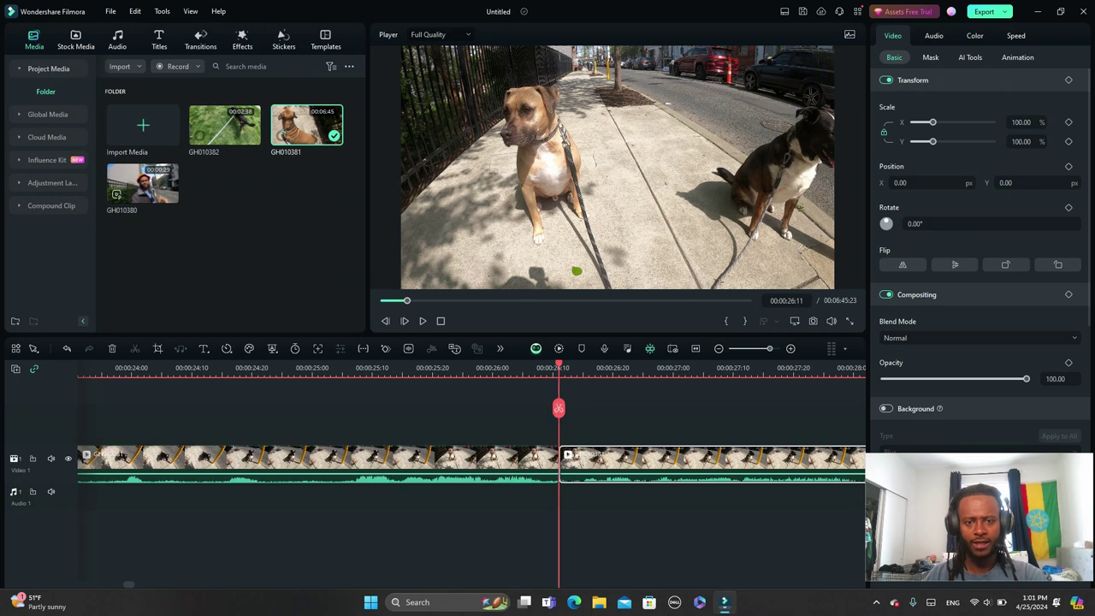
Play the footage following the cut at 00:00:26:11 up to 00:00:32:00 to find where the unwanted passage ends.
key("space")
key("space")
key("ctrl+minus")
key("ctrl+minus")
key("ctrl+minus")
key("ctrl+minus")
key("ctrl+minus")
key("ctrl+minus")
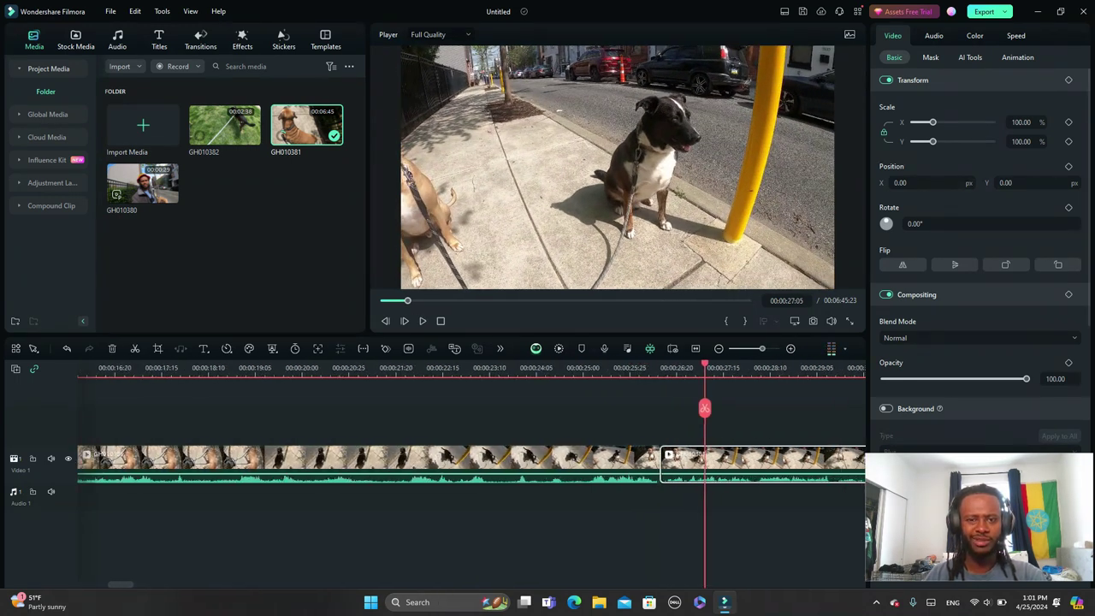
scroll(471, 474, "right", 3)
key("space")
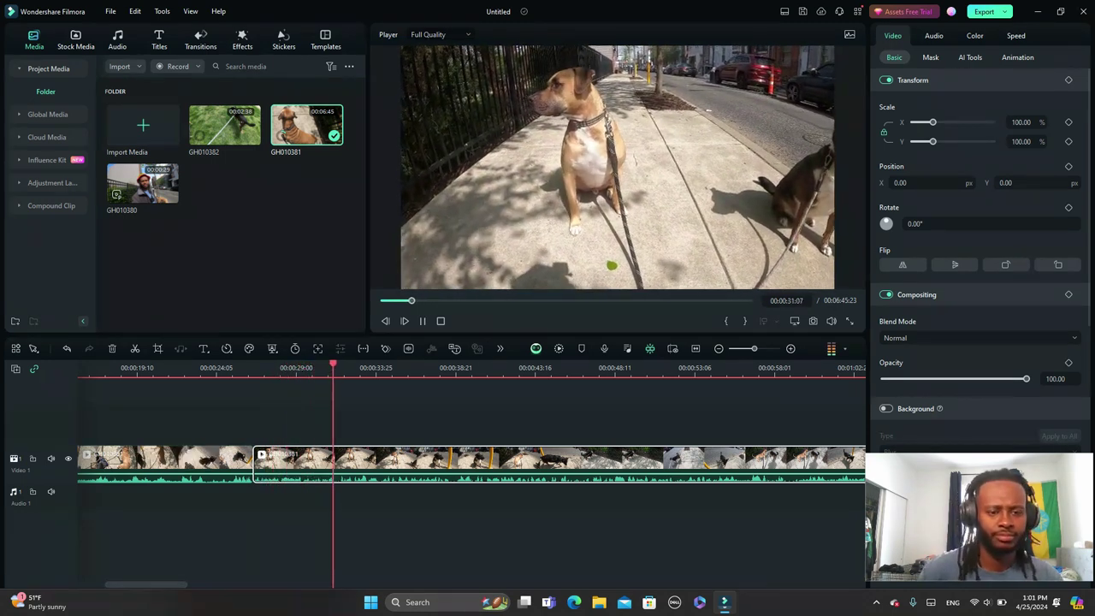
key("space")
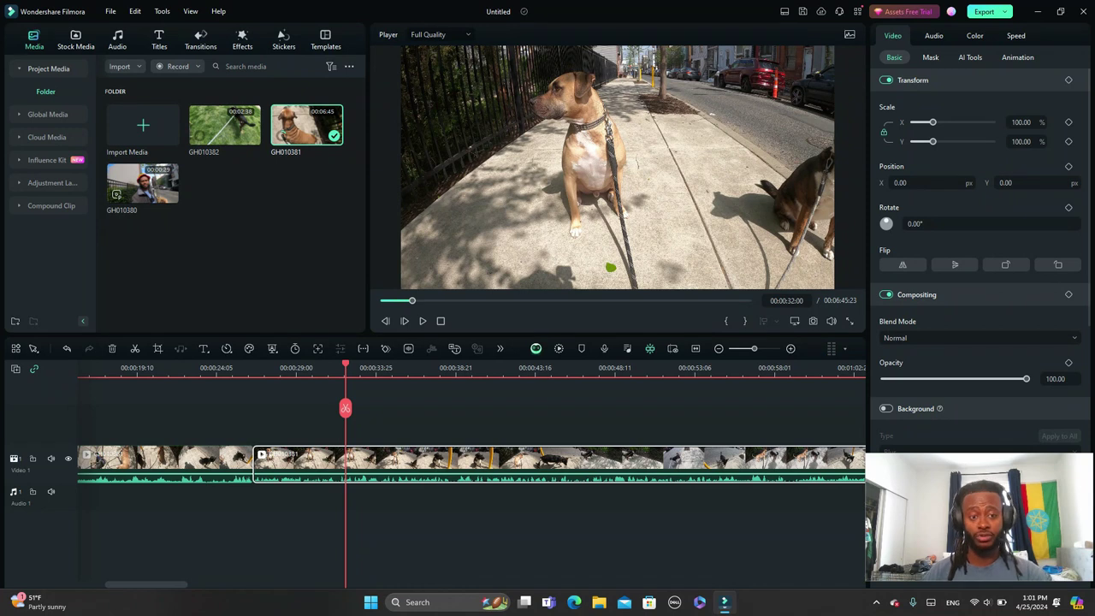
Split the clip at 00:00:32:03 and delete the segment between 00:00:26:11 and this cut.
left_click_drag(344, 408, 353, 408)
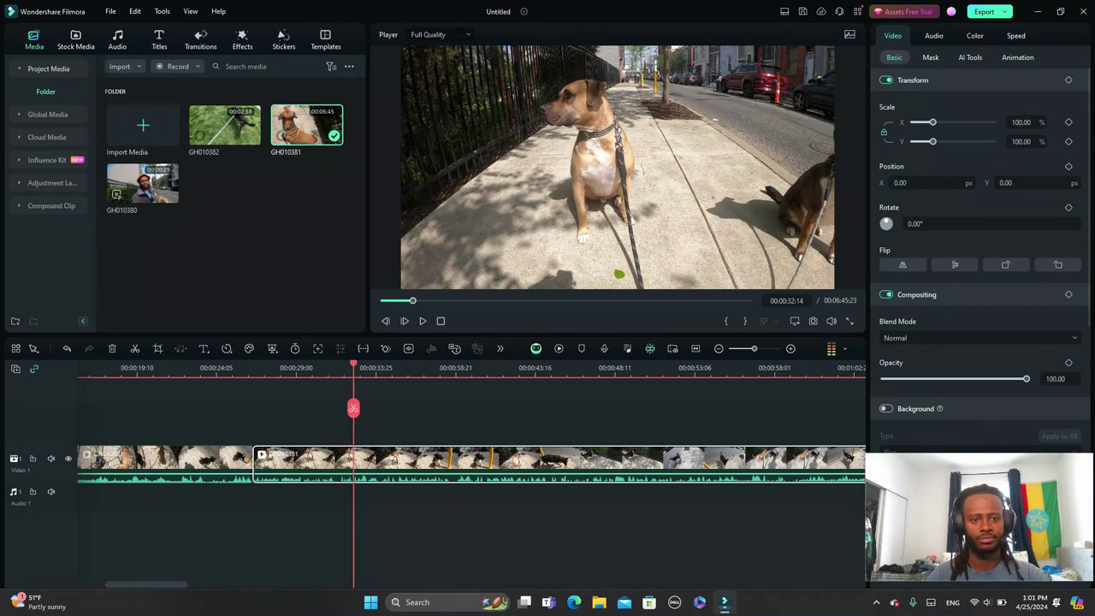
key("space")
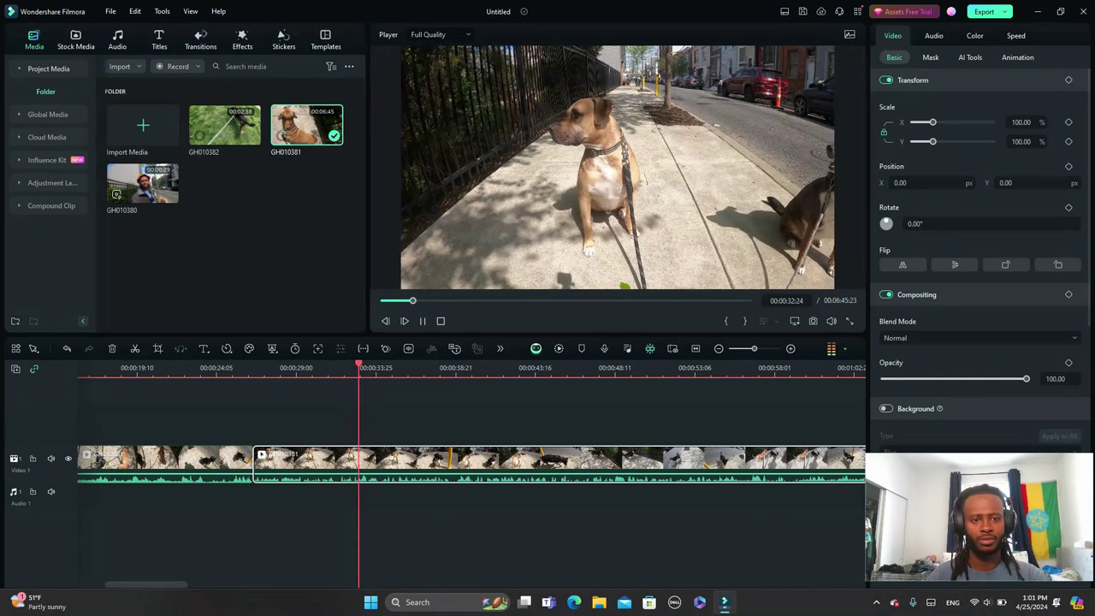
left_click(345, 368)
key("space")
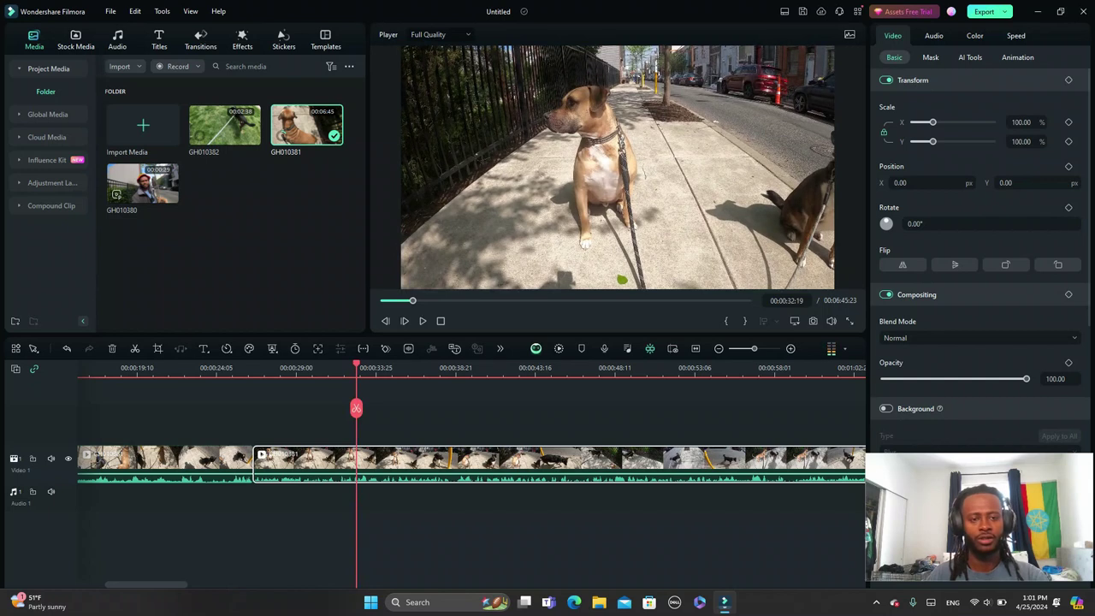
left_click_drag(355, 407, 347, 408)
left_click(347, 408)
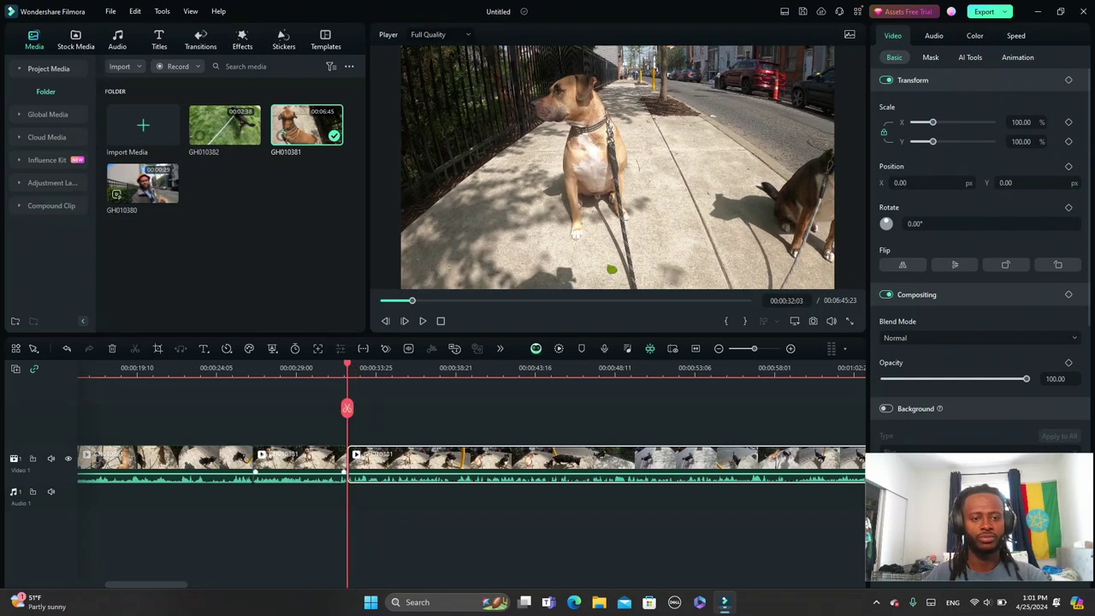
left_click(111, 348)
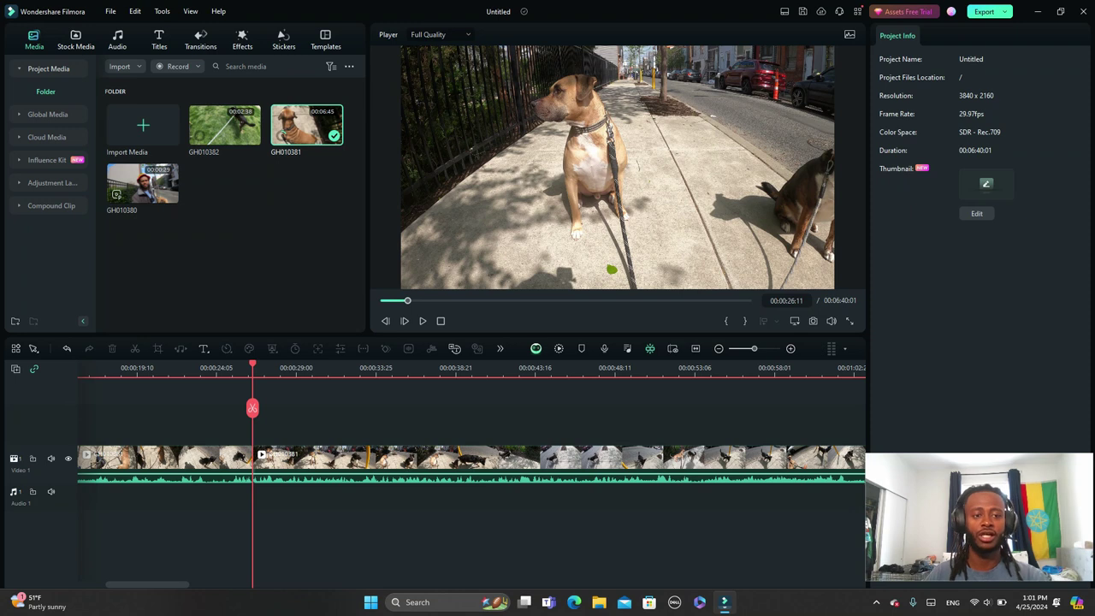
Play across the join at 00:00:26:11 and review the dog footage up to about 00:00:52.
left_click_drag(252, 408, 232, 408)
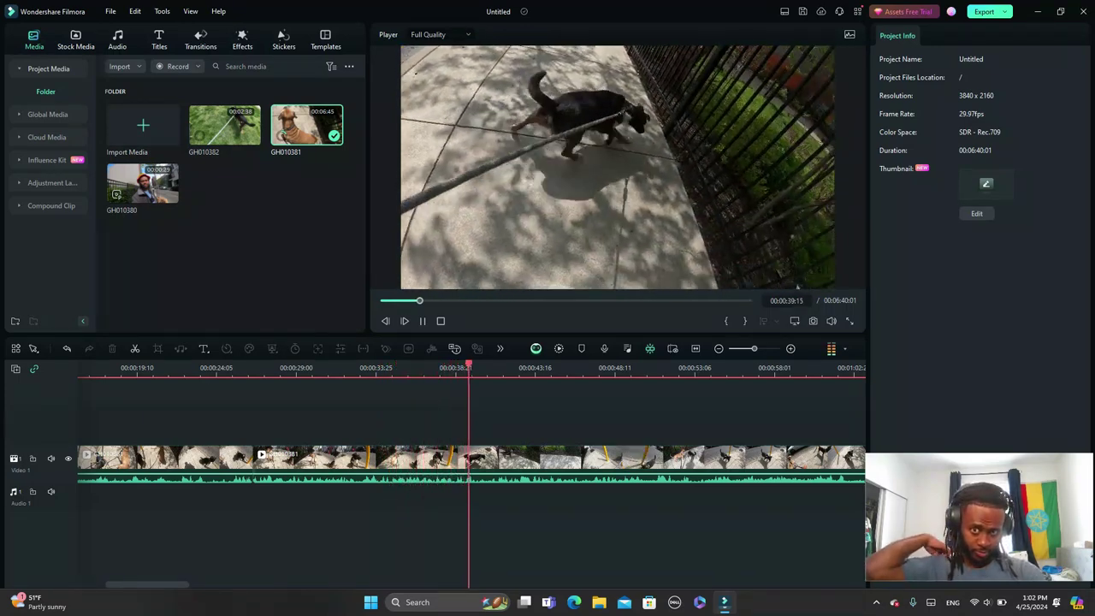
key("space")
key("space")
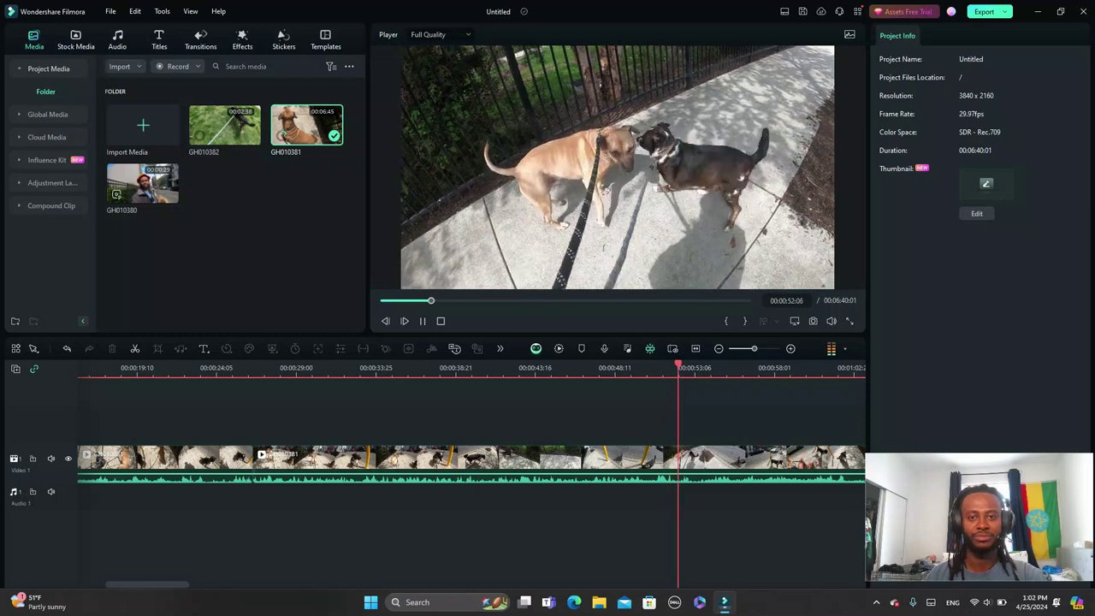
key("ctrl+b")
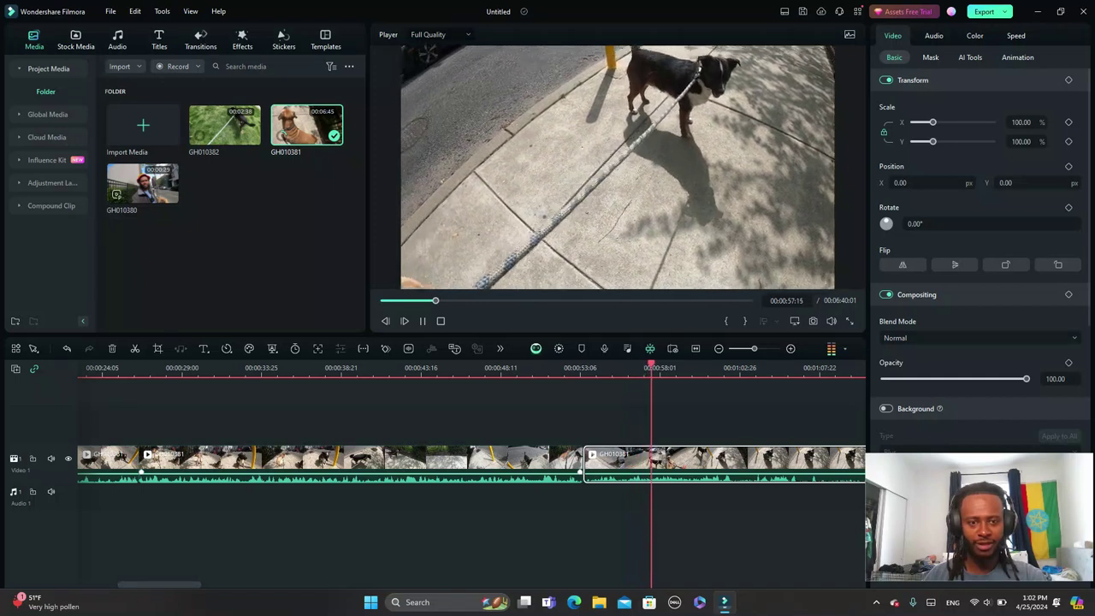
key("space")
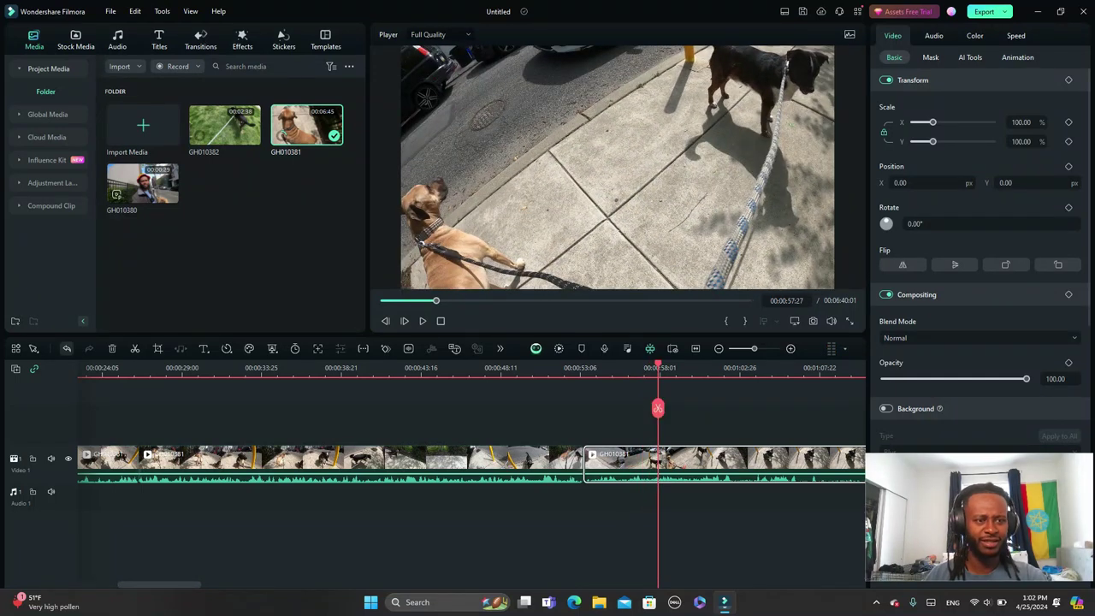
key("ctrl+z")
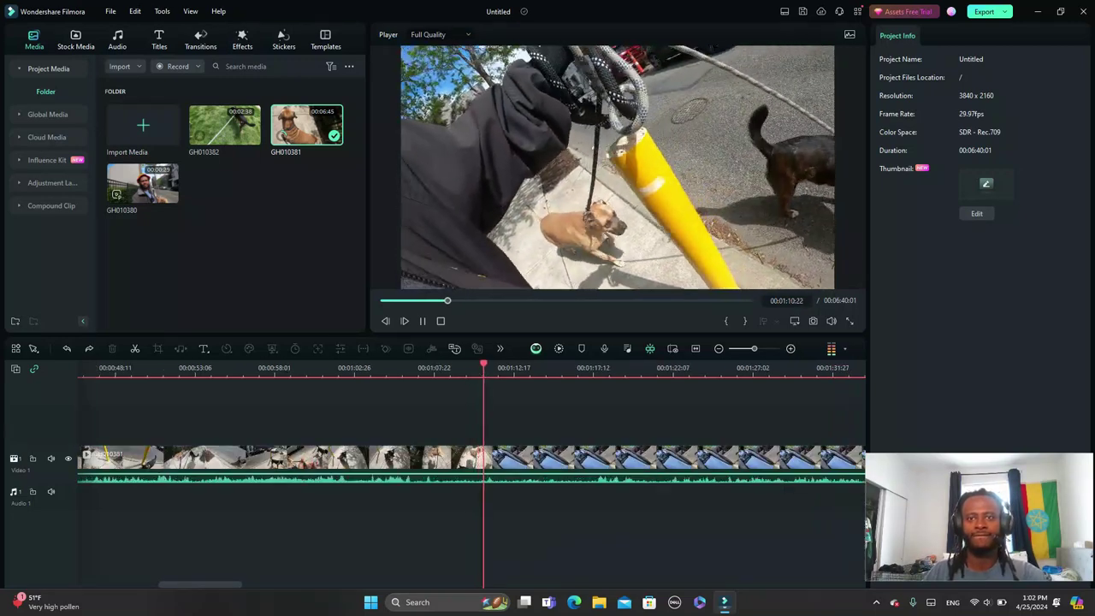
Review the start of the talking-to-camera passage from about 00:01:11 to 00:01:18.
key("space")
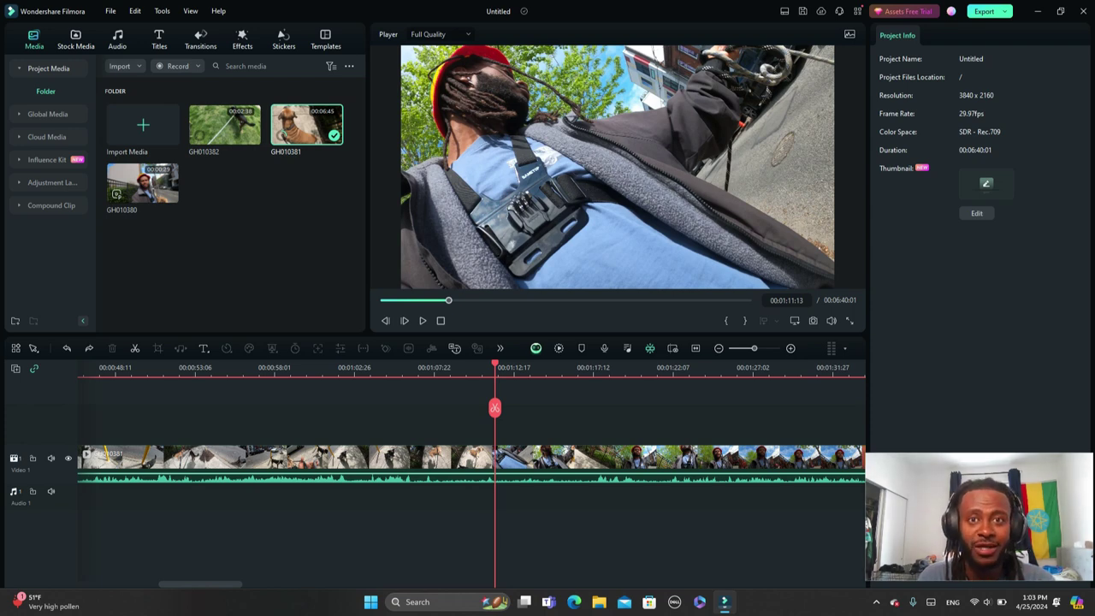
key("space")
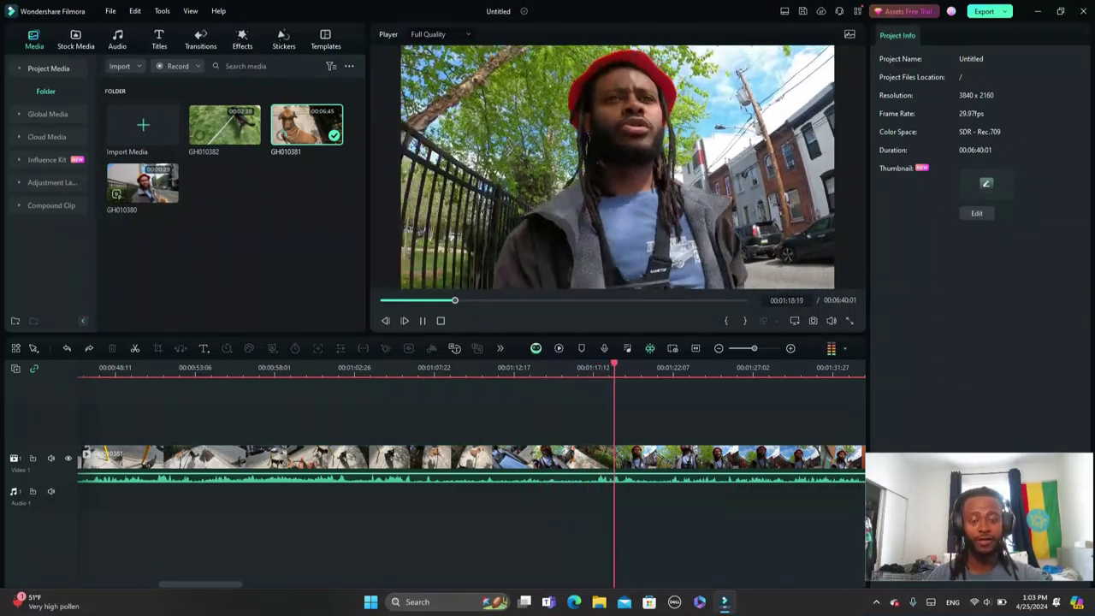
key("space")
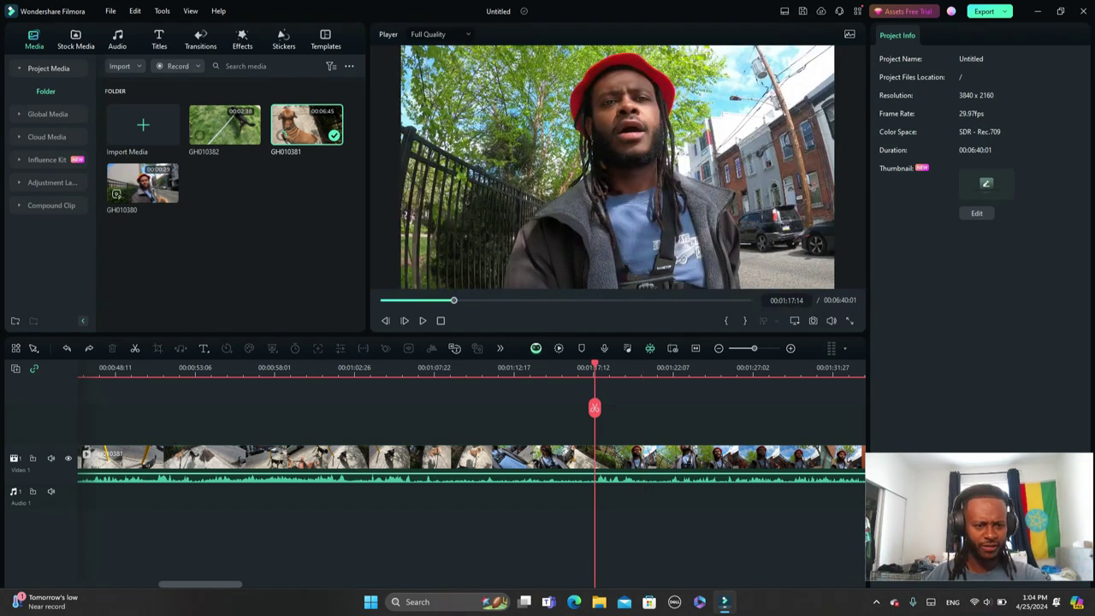
Replay the dog footage from about 00:01:03 and split the clip at 00:01:08:22.
scroll(471, 458, "left", 3)
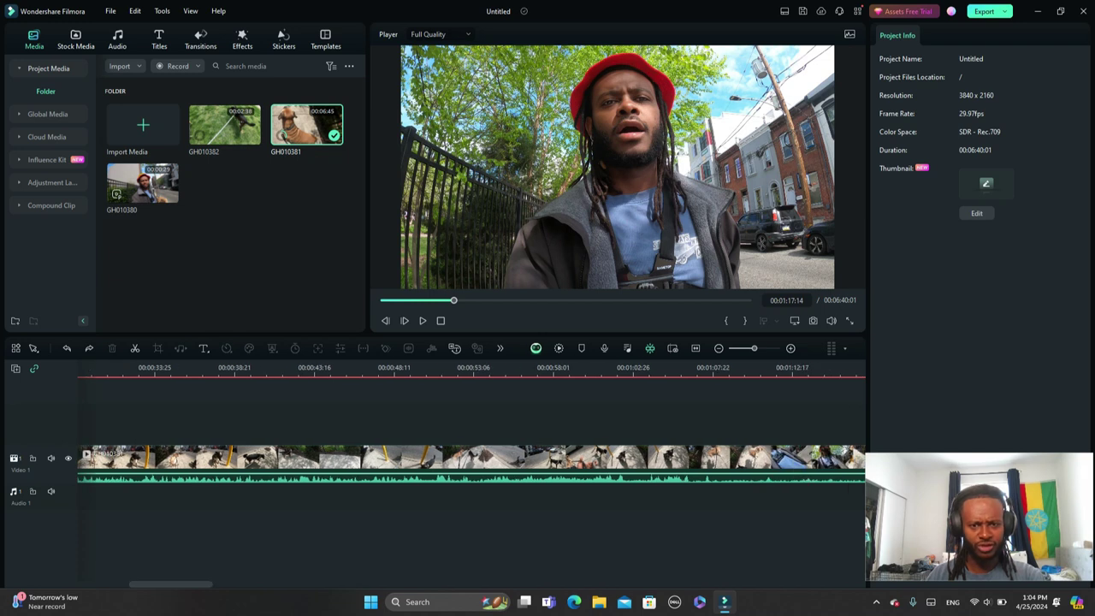
left_click(643, 367)
key("space")
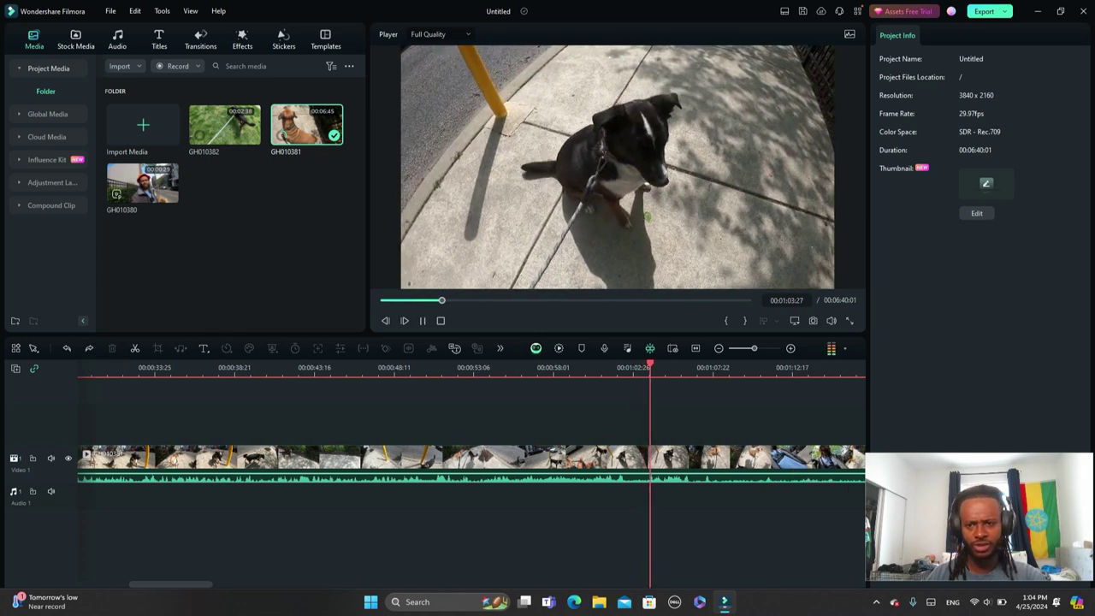
key("ctrl+minus")
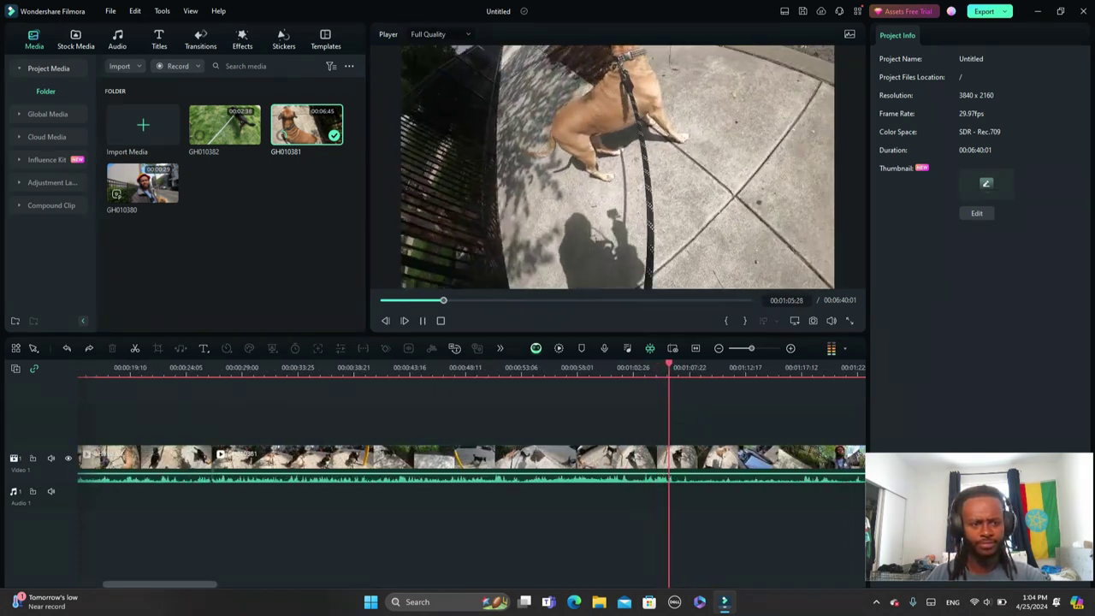
scroll(471, 458, "right", 2)
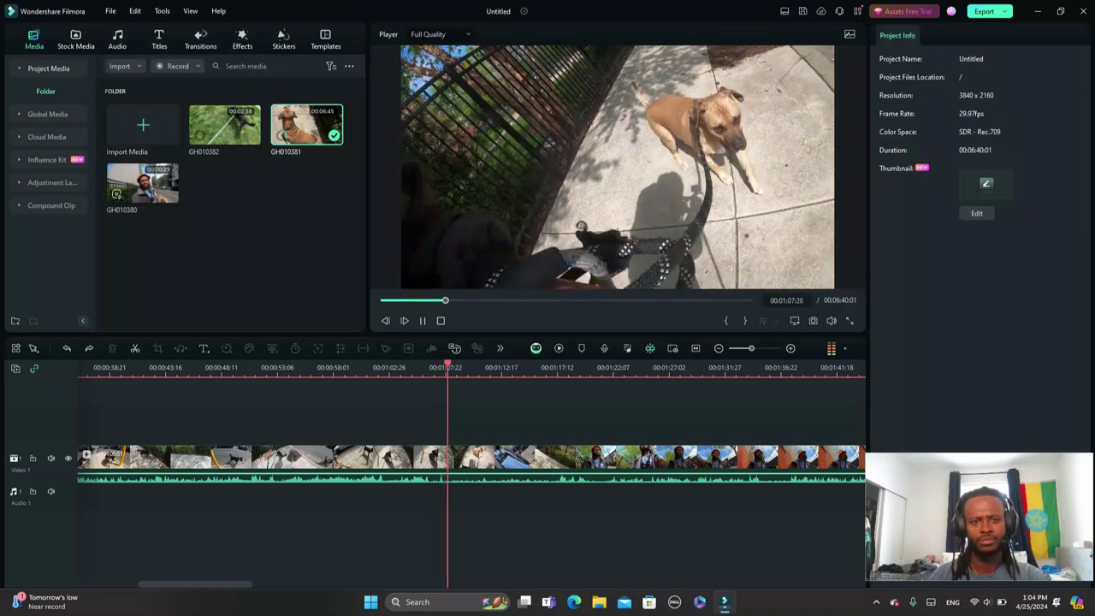
key("space")
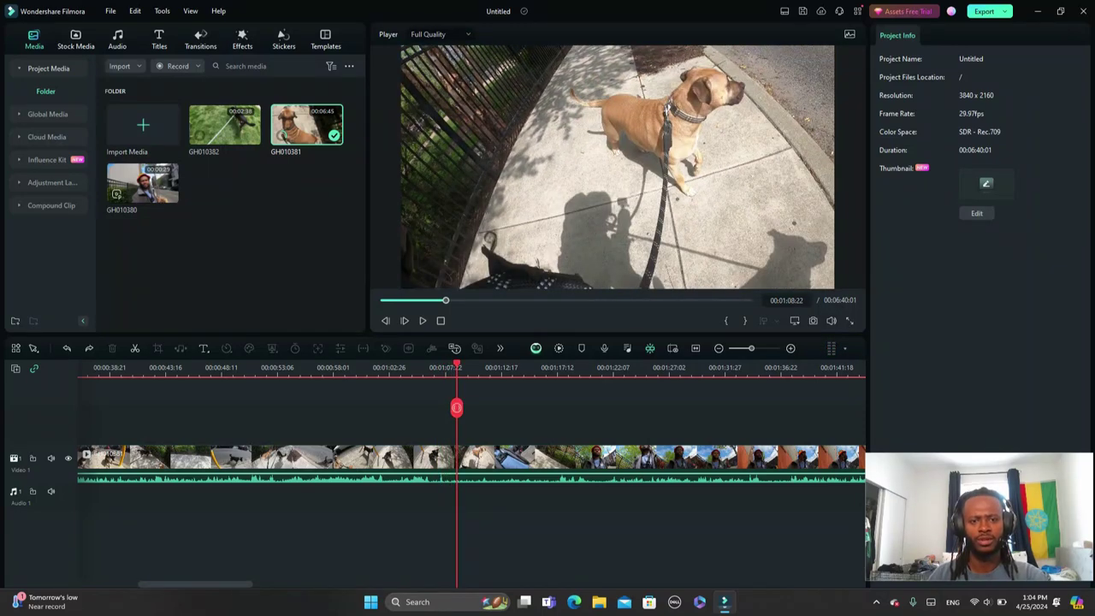
left_click(456, 407)
Split the clip at 00:01:22:23 and delete the talking segment between 00:01:08:22 and this cut.
key("space")
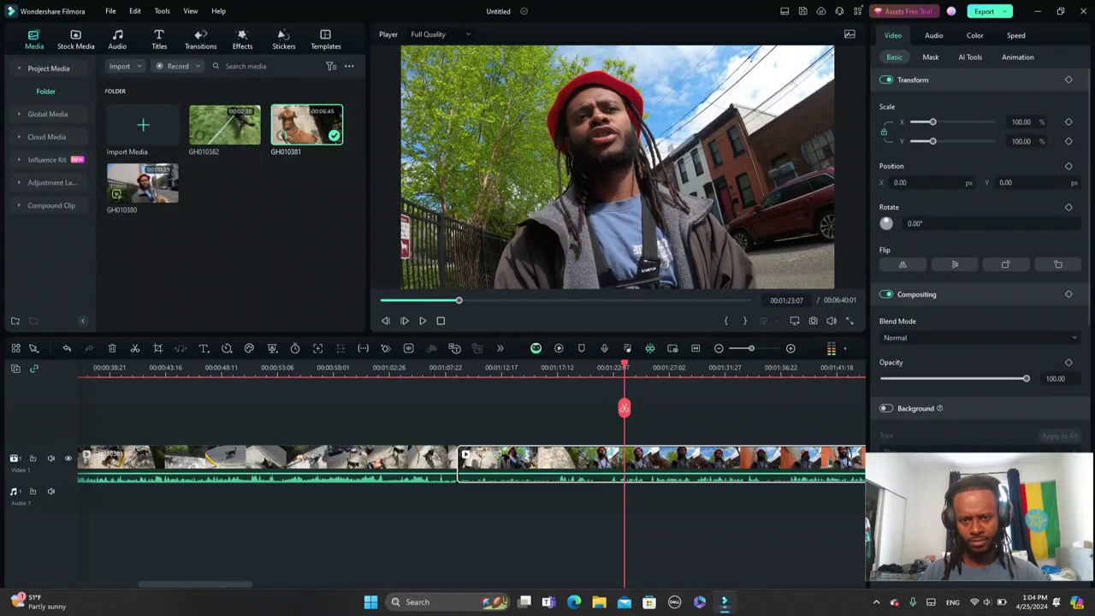
left_click(619, 367)
left_click(619, 407)
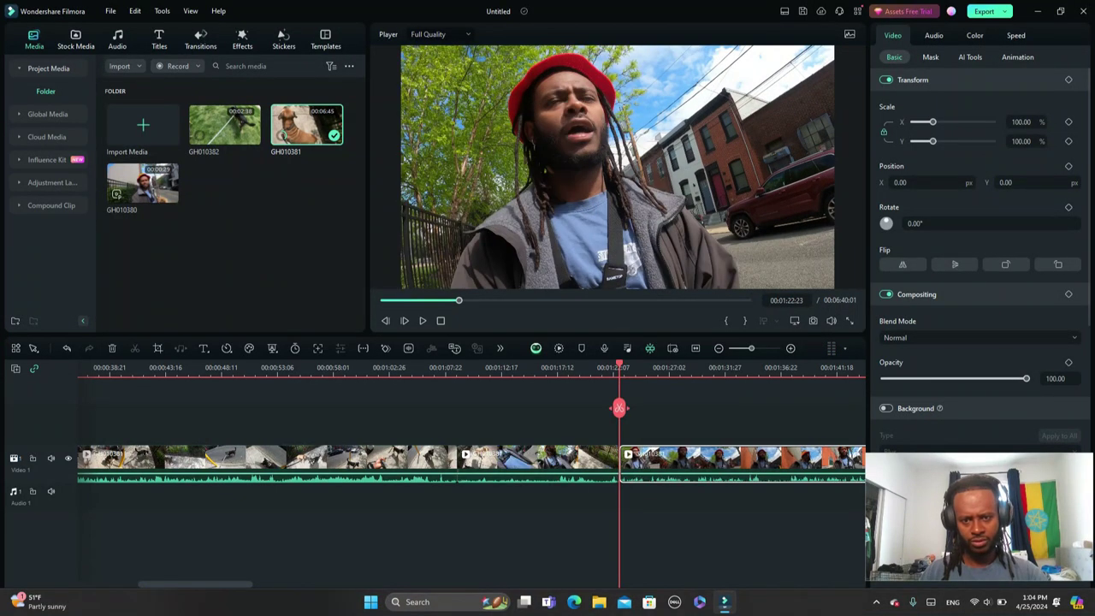
left_click(537, 463)
left_click(111, 348)
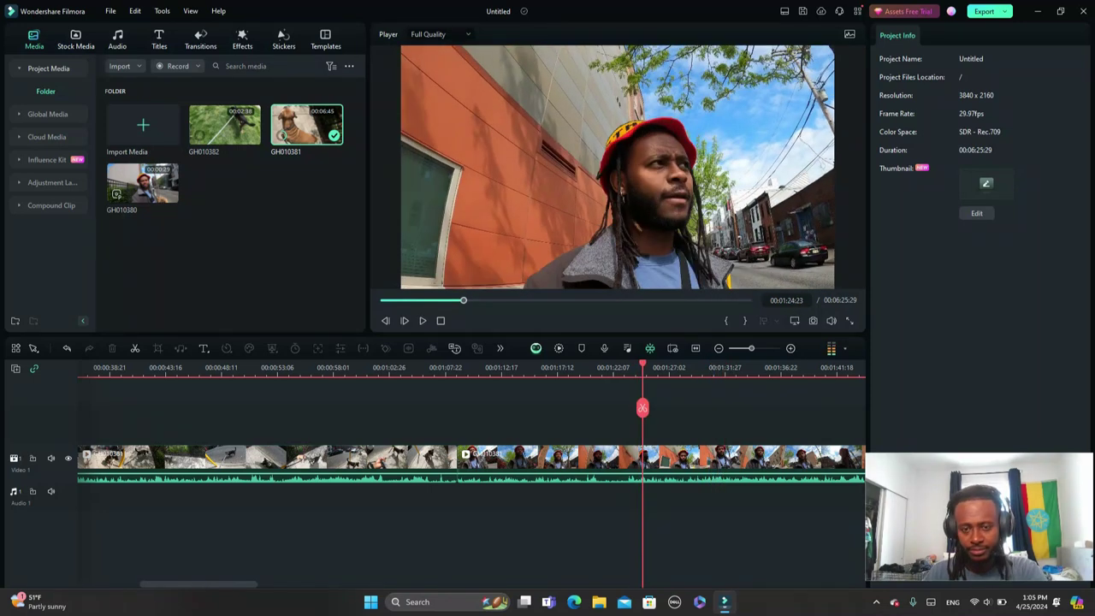
Split the clip at 00:01:24:04 and delete the segment between 00:01:08:22 and this cut.
left_click(634, 368)
left_click(634, 407)
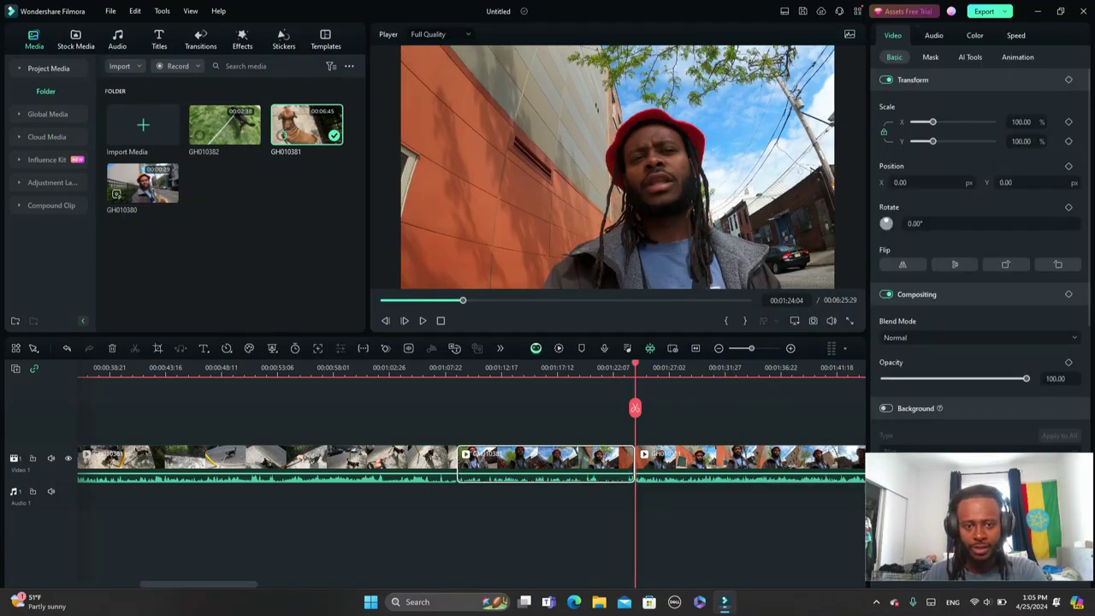
key("Up")
left_click_drag(457, 368, 476, 368)
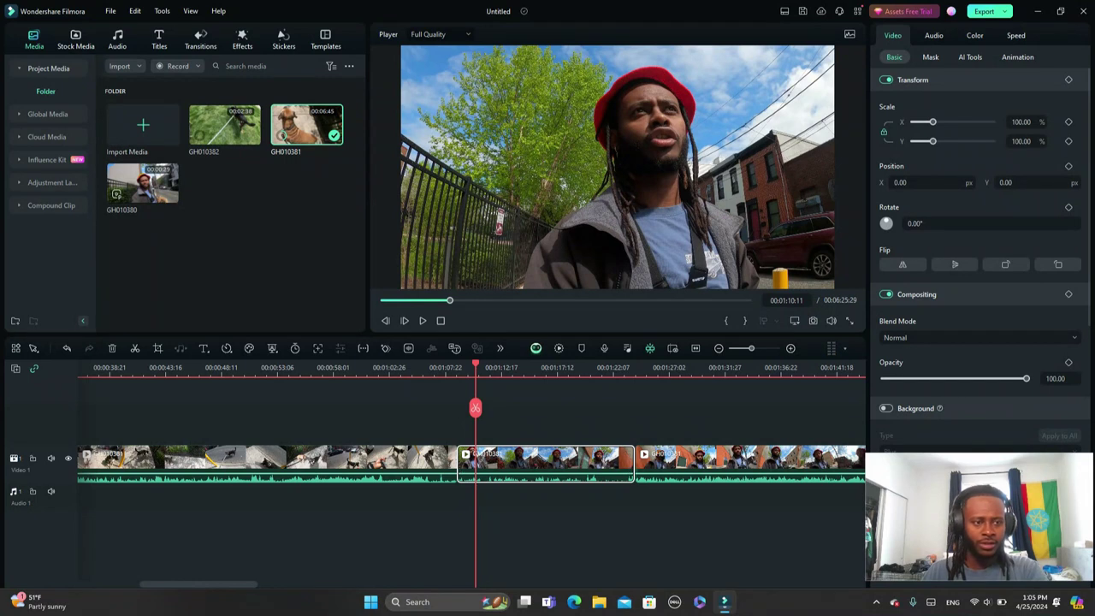
left_click(112, 349)
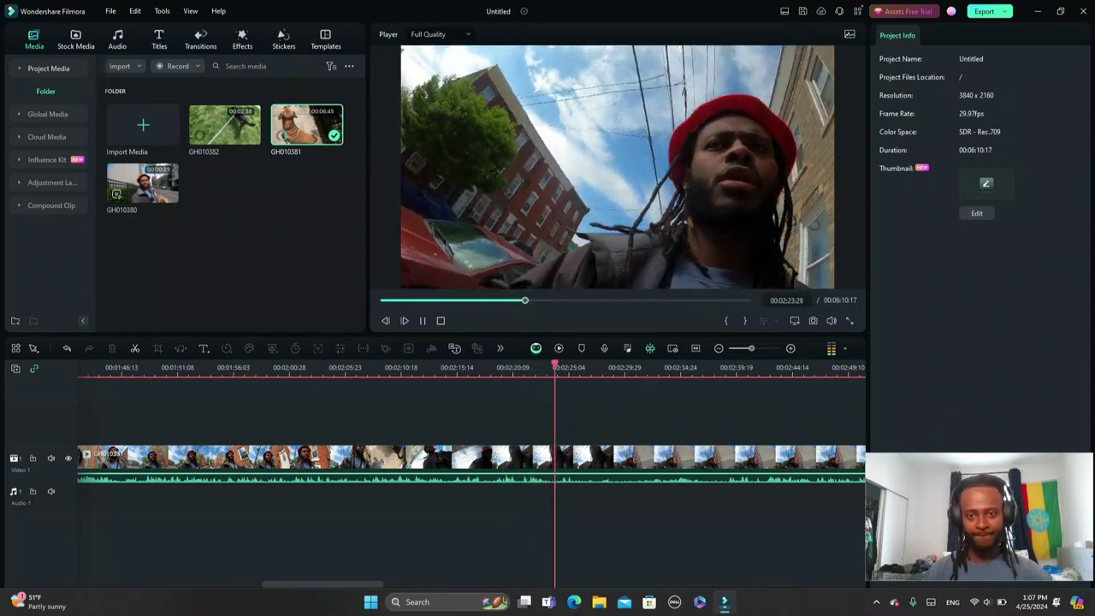
Split the clip at about 00:02:13 and at 00:02:38:26 to isolate the segment between the two cuts.
key("ctrl+minus")
key("ctrl+minus")
key("ctrl+minus")
key("ctrl+minus")
key("ctrl+minus")
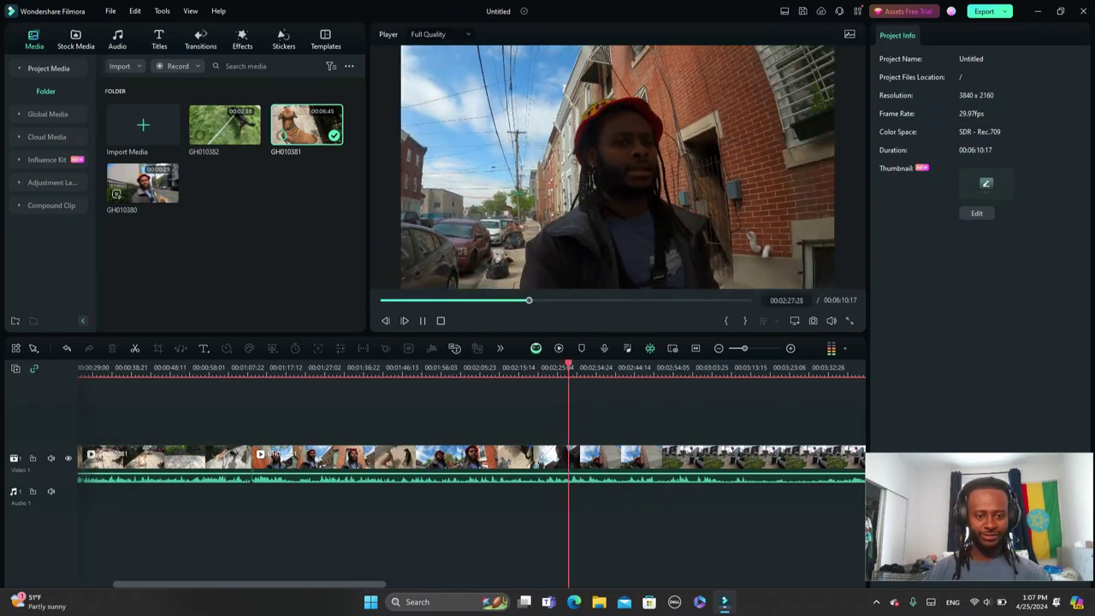
left_click_drag(394, 407, 306, 408)
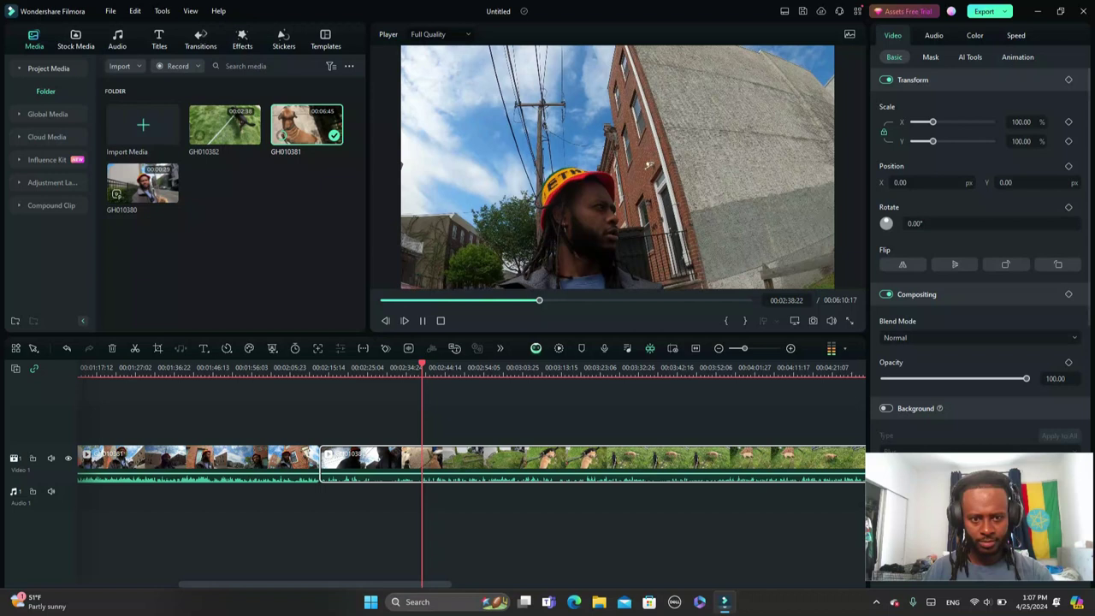
key("space")
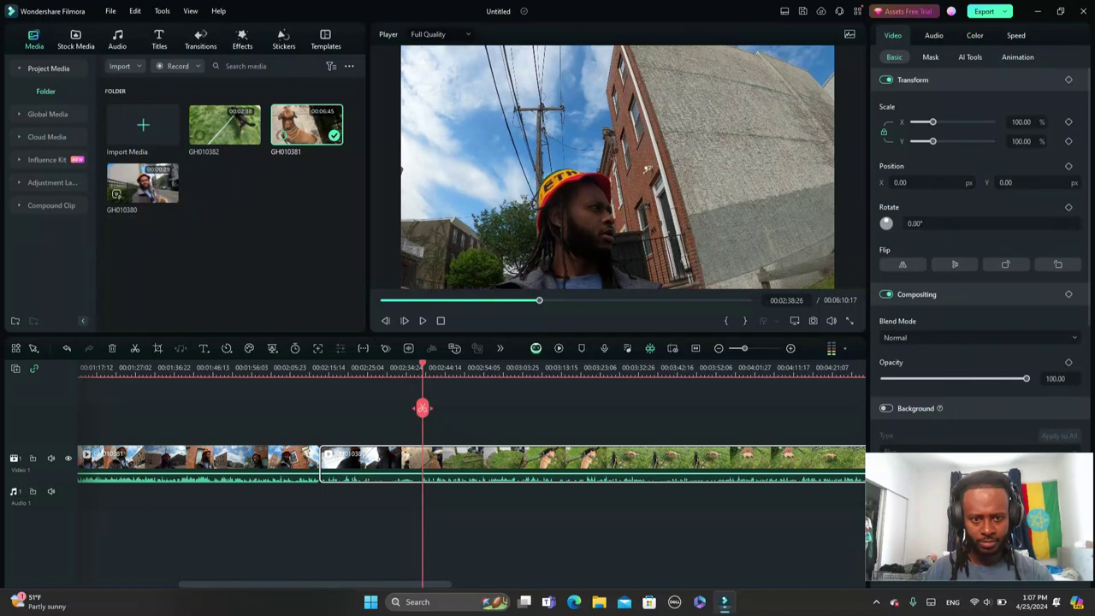
key("ctrl+b")
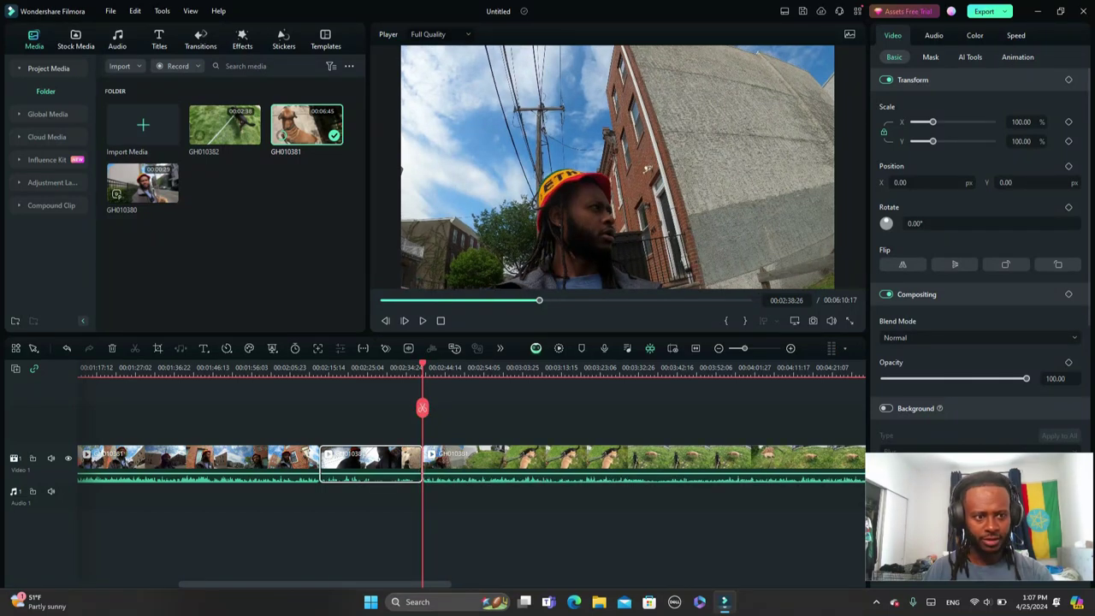
Delete the isolated segment between the cuts at about 00:02:13 and 00:02:38:26.
key("Delete")
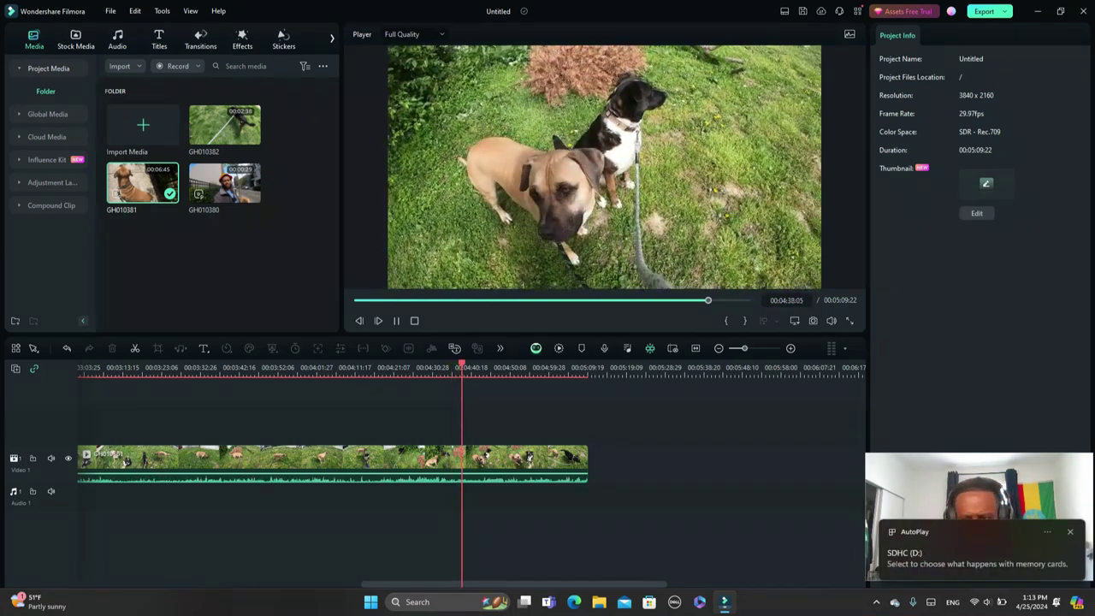
key("super+a")
mouse_move(978, 530)
left_mouse_down()
mouse_move(991, 530)
mouse_move(961, 530)
left_mouse_up()
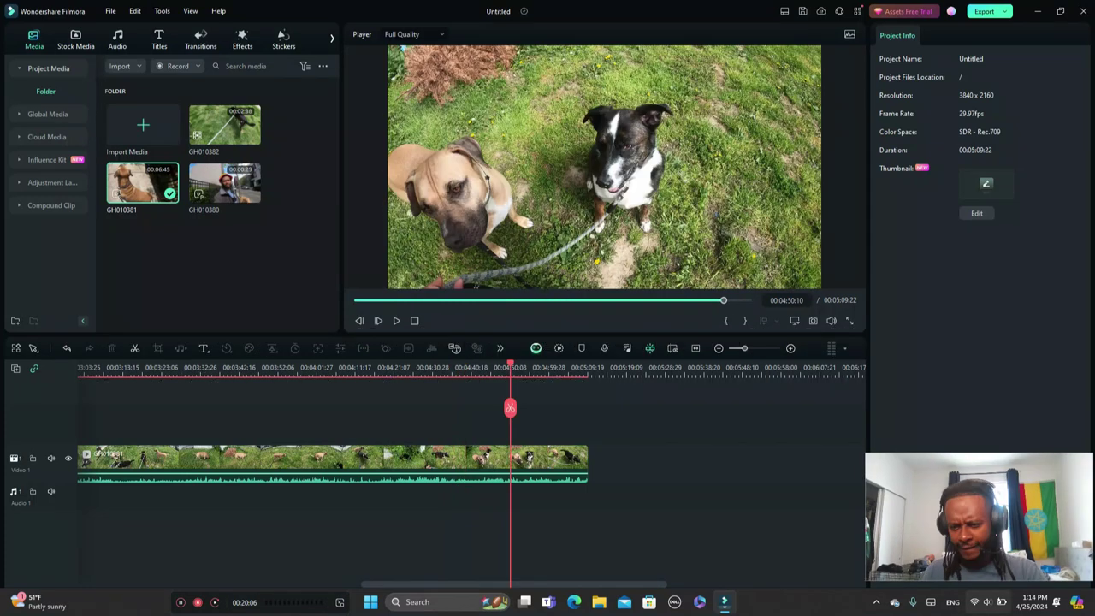
left_click(975, 602)
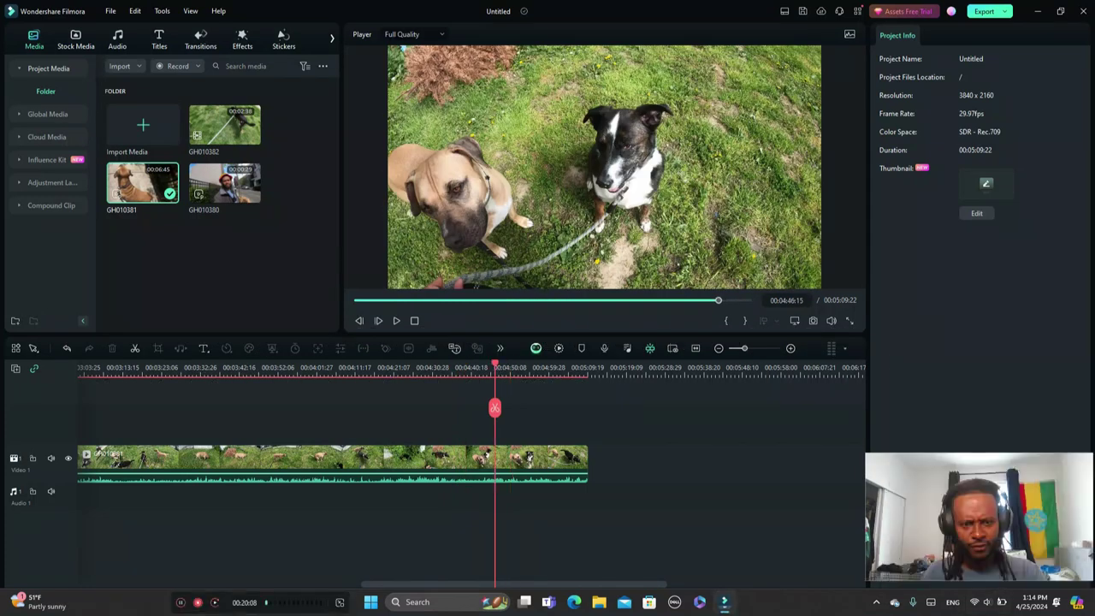
left_click(387, 458)
right_click(465, 462)
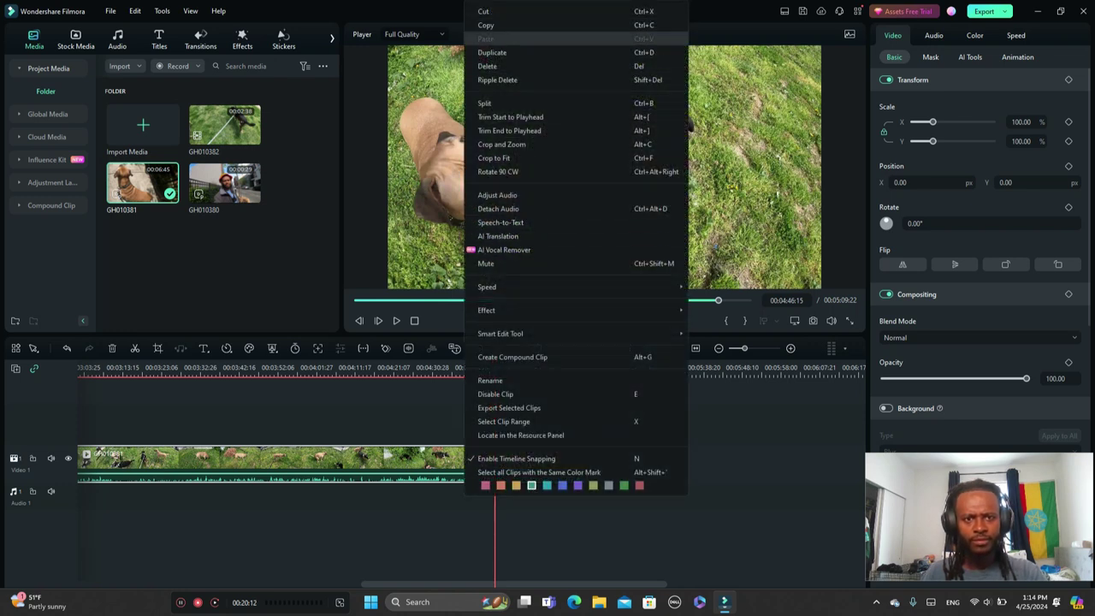
left_click(494, 407)
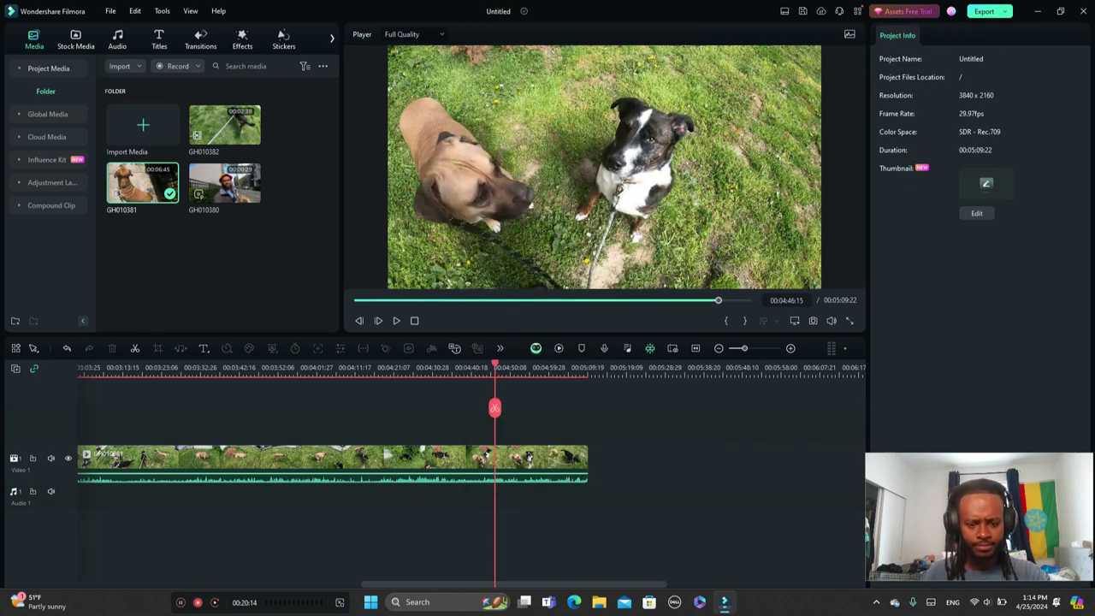
Play the footage from 00:04:46:15, split the clip at 00:04:51:13 and delete everything after the cut.
key("space")
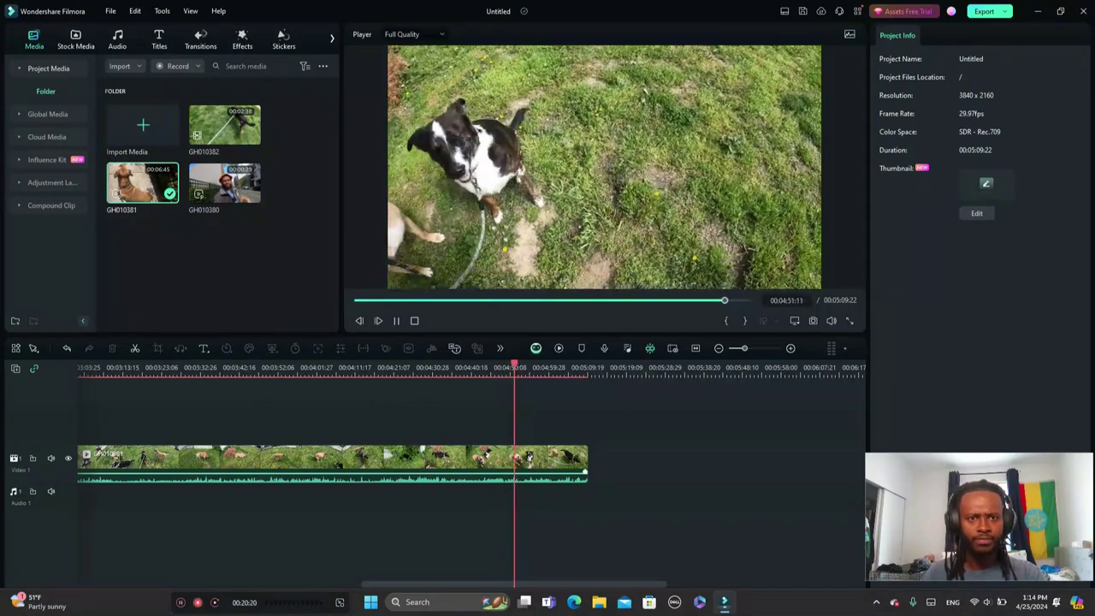
key("space")
left_click(514, 408)
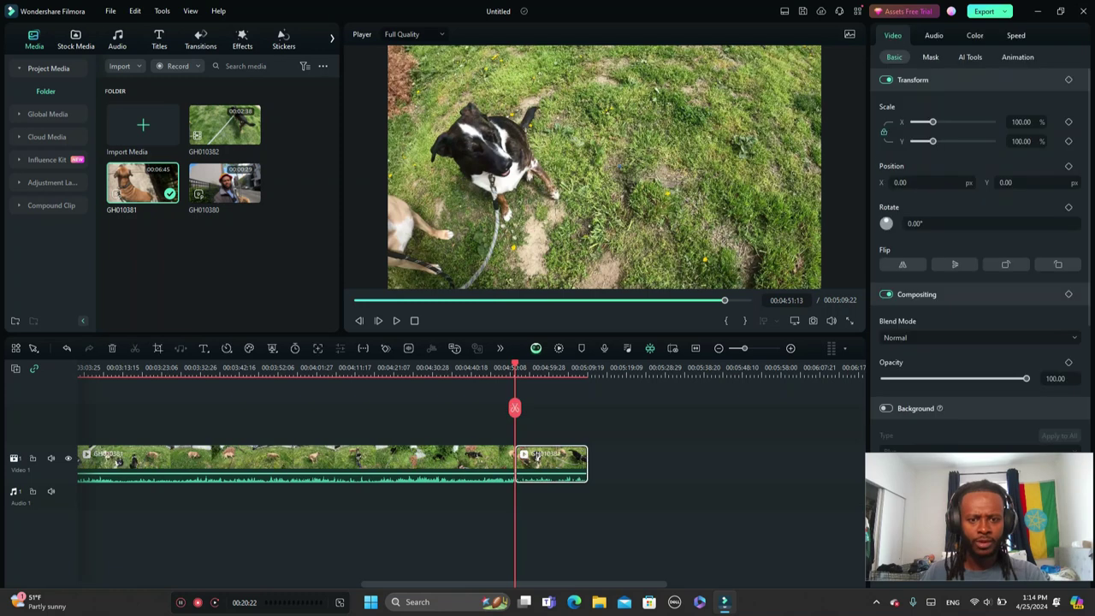
key("Delete")
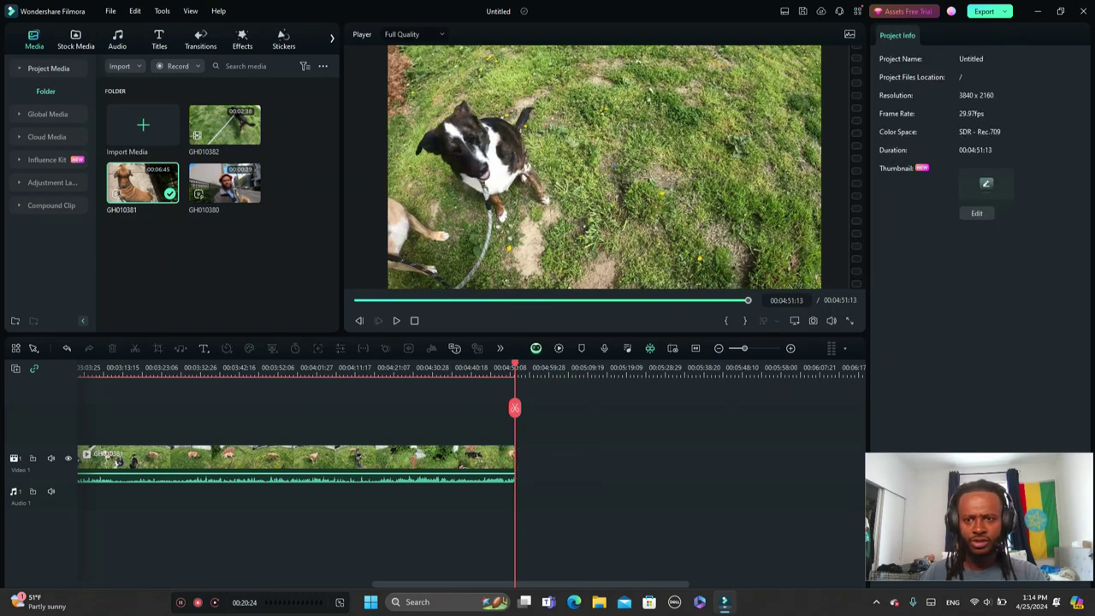
Return the playhead to 00:00:00:00 and select the timeline clip that starts at about 00:01:08.
scroll(118, 462, "left", 10)
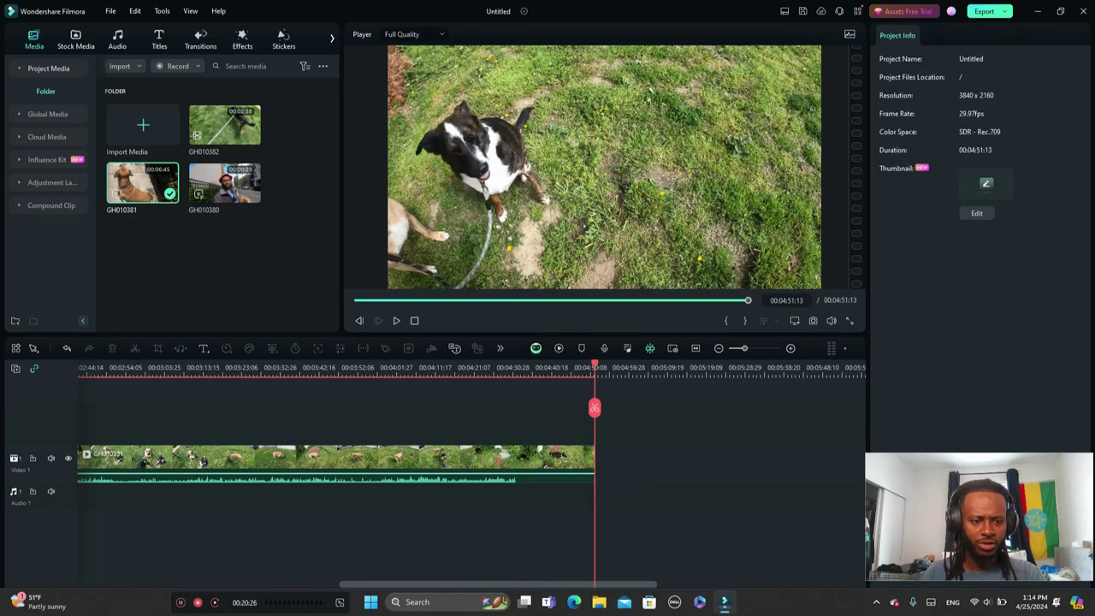
left_click(86, 367)
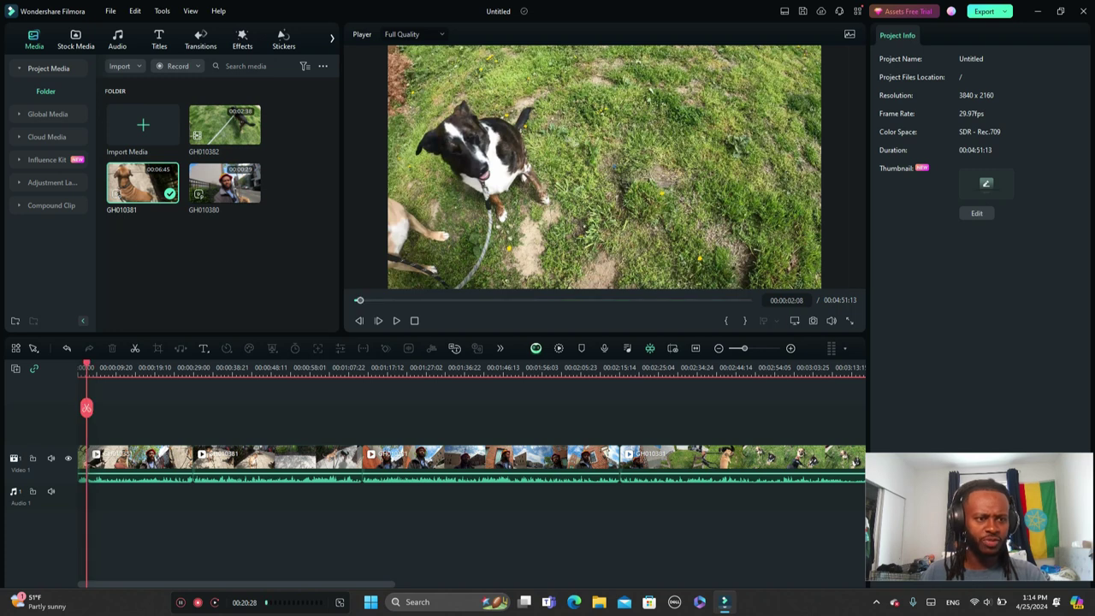
left_click_drag(86, 368, 78, 368)
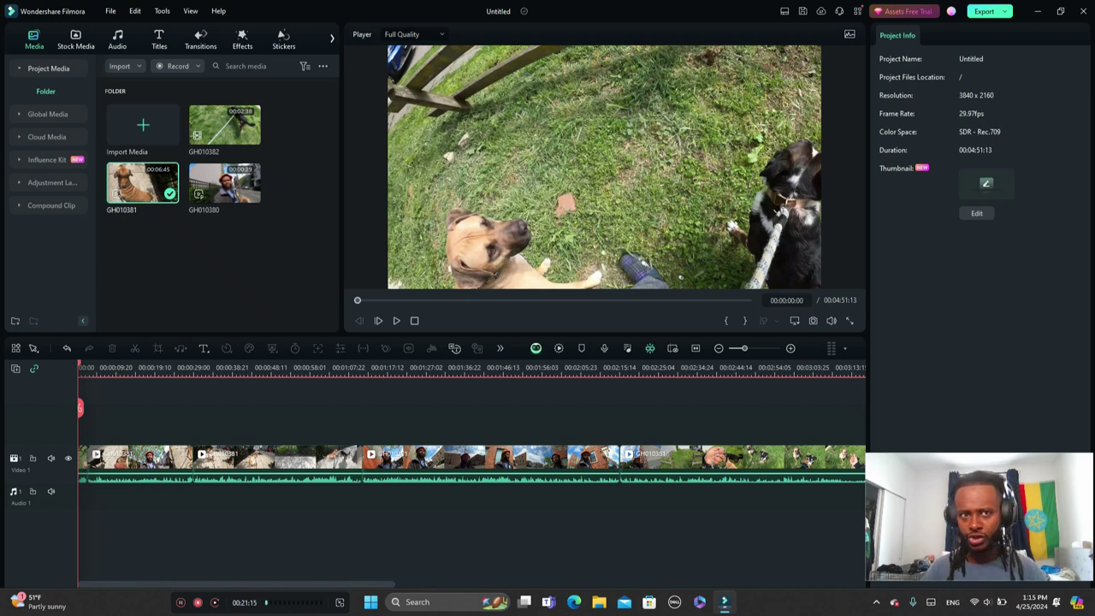
right_click(385, 462)
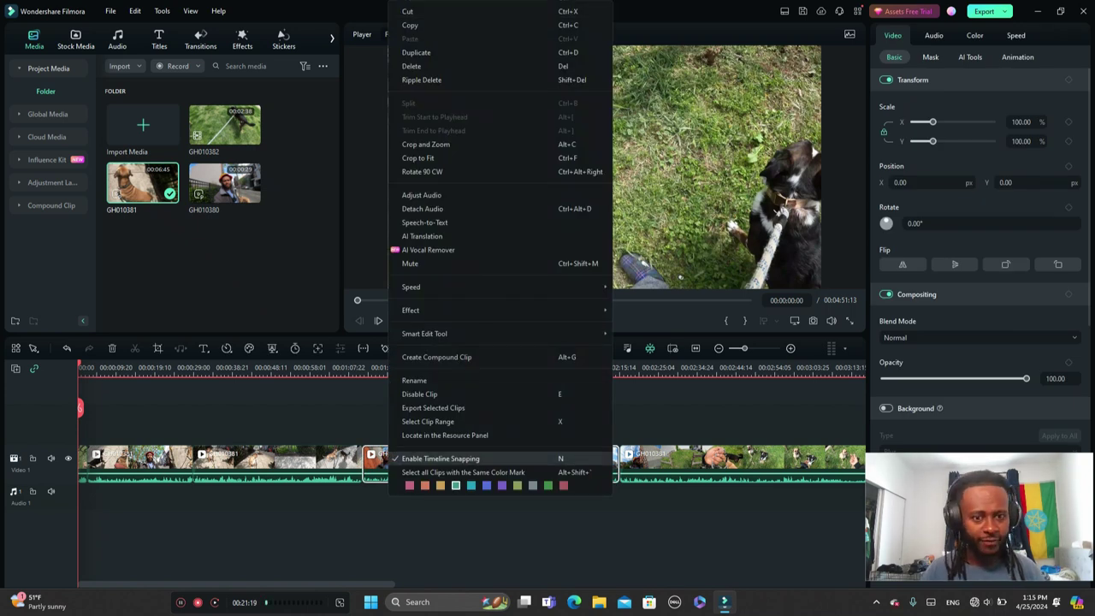
key("Escape")
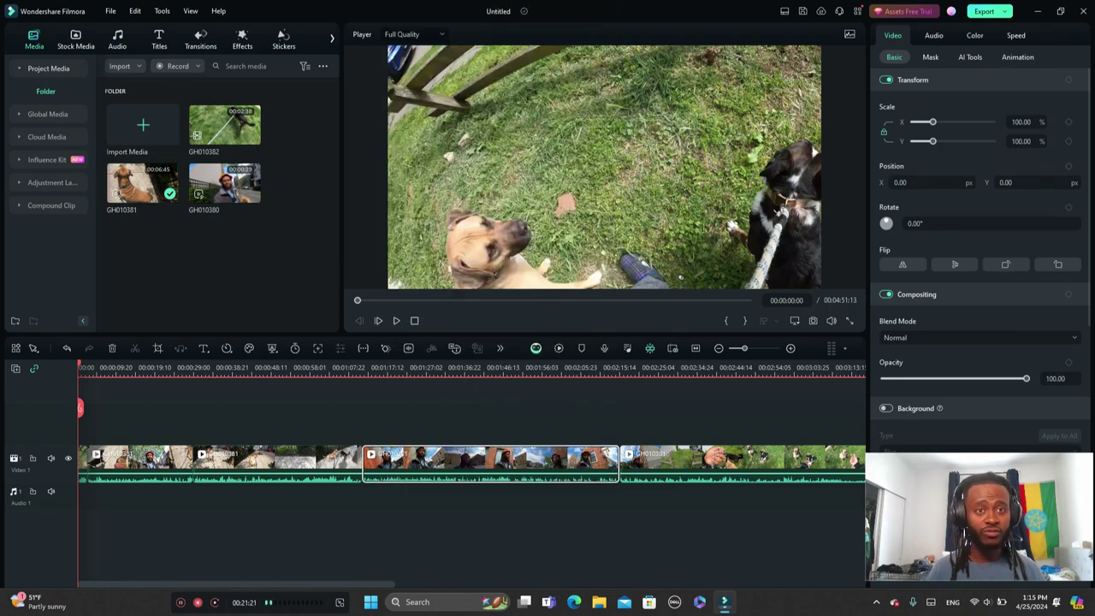